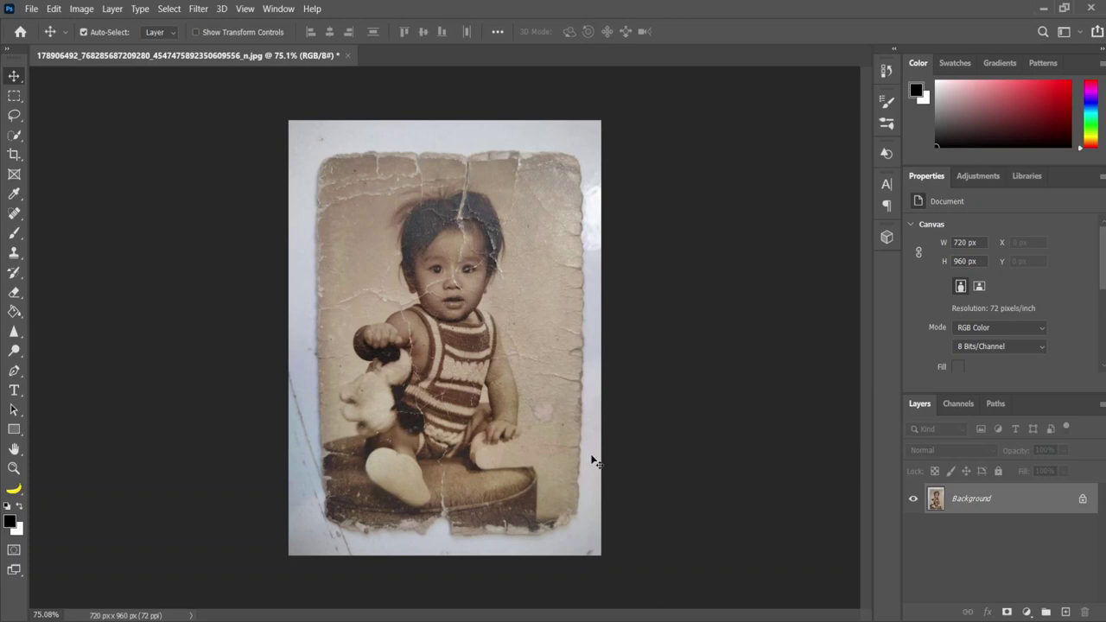
# Duplicate the Background layer and rename the copy 'Edit'
pyautogui.scroll(-1, 595, 463)
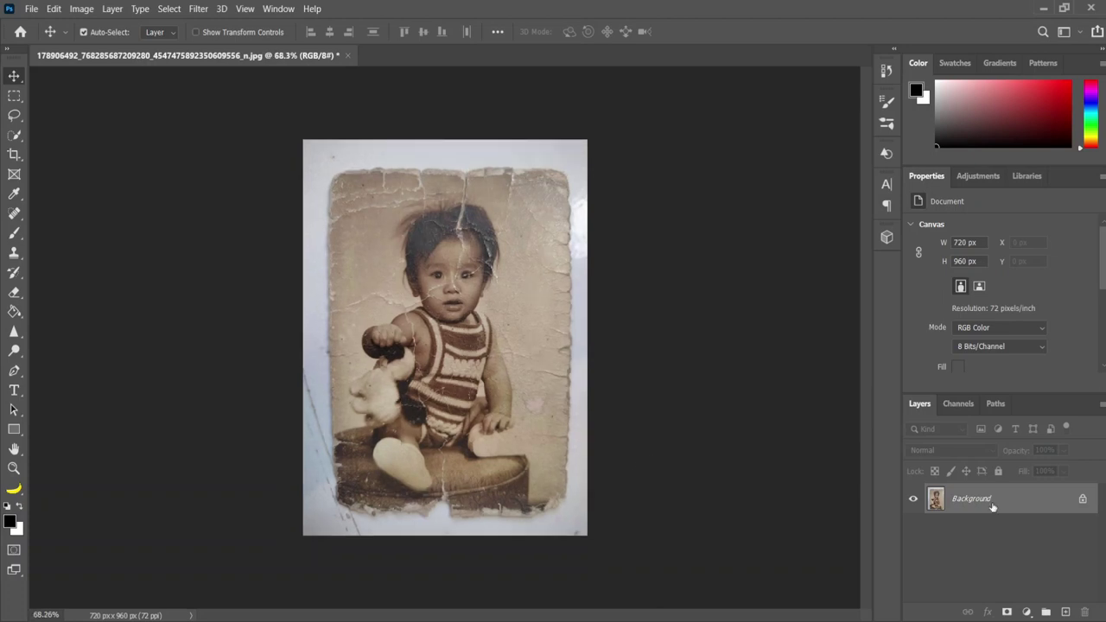
pyautogui.hotkey('ctrl', 'j')
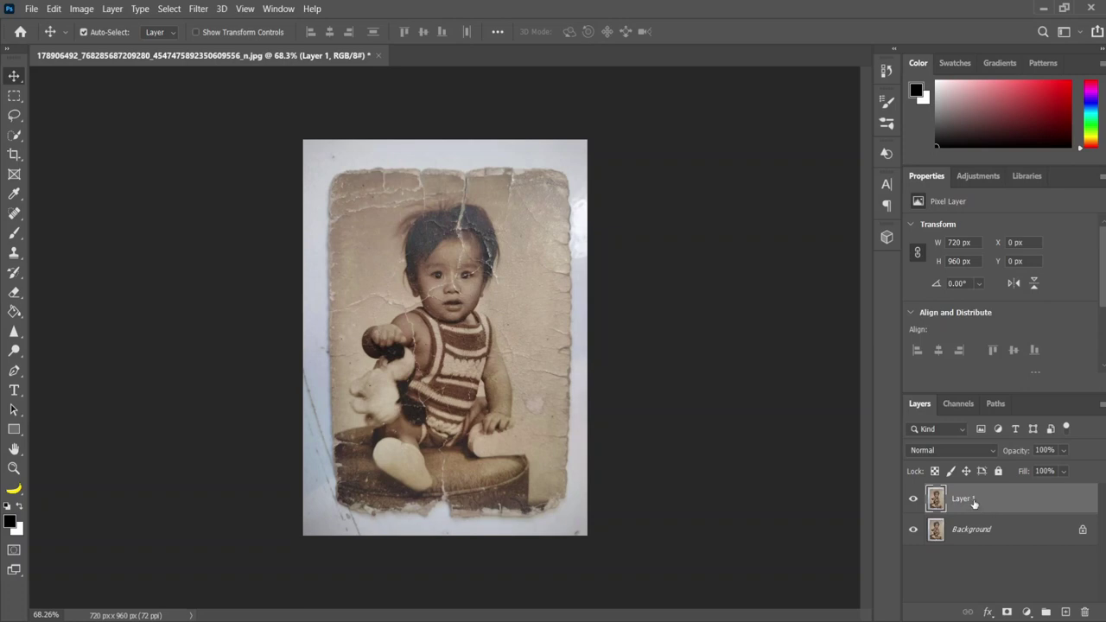
pyautogui.doubleClick(974, 501)
pyautogui.write('Edit')
pyautogui.press('Return')
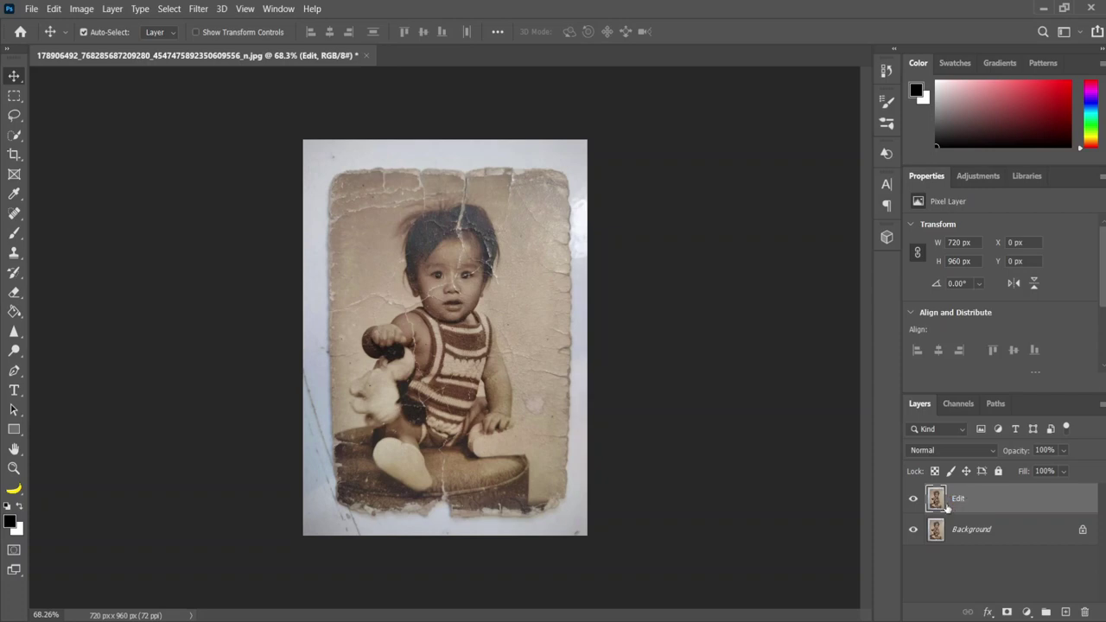
pyautogui.click(724, 438)
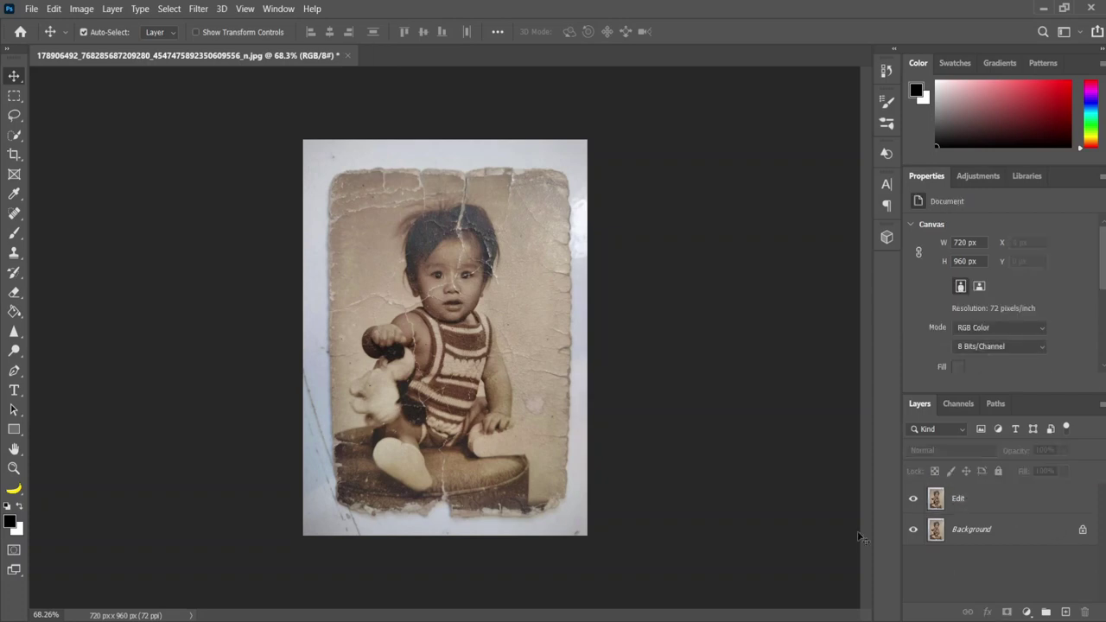
pyautogui.click(1000, 509)
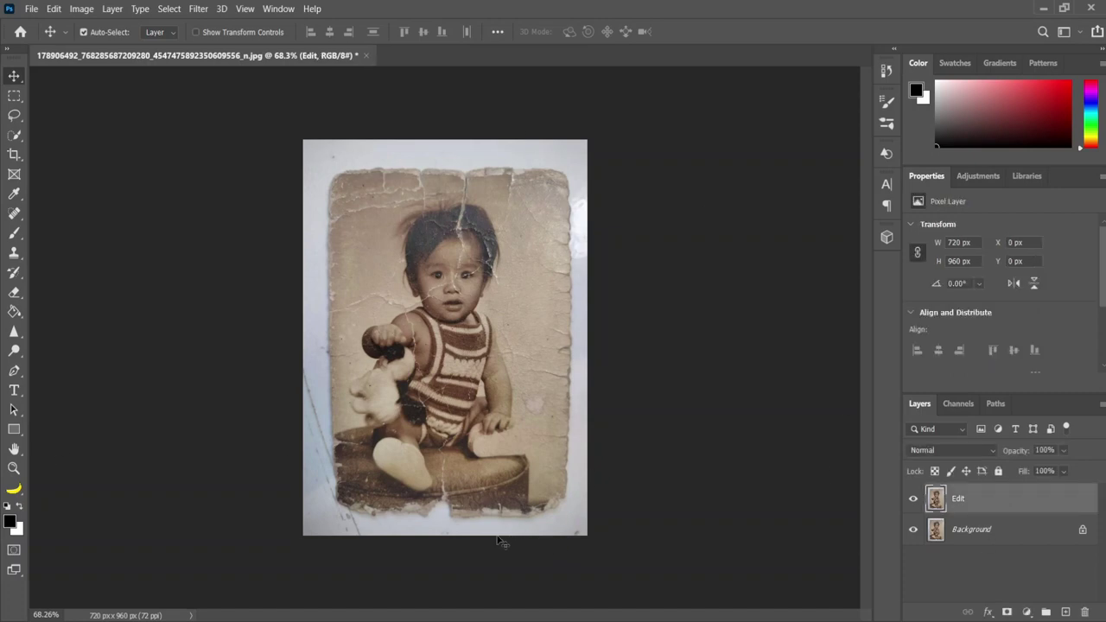
# Crop all four edges to the photo's border, trimming the white margin to 585 × 816 px
pyautogui.click(14, 155)
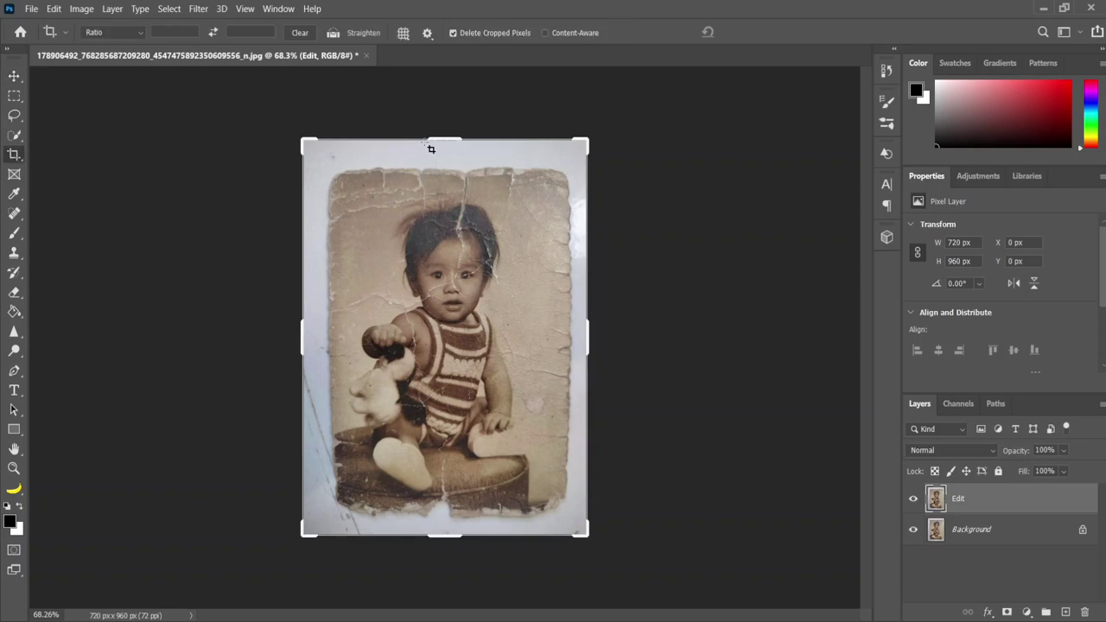
pyautogui.moveTo(440, 136); pyautogui.dragTo(440, 173)
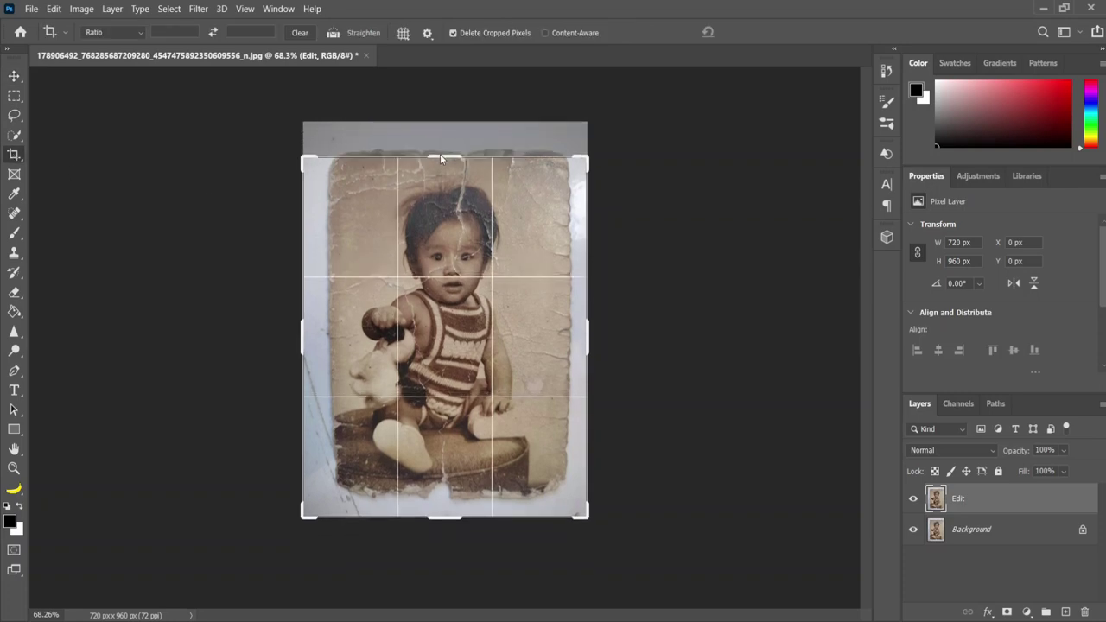
pyautogui.moveTo(296, 349); pyautogui.dragTo(326, 349)
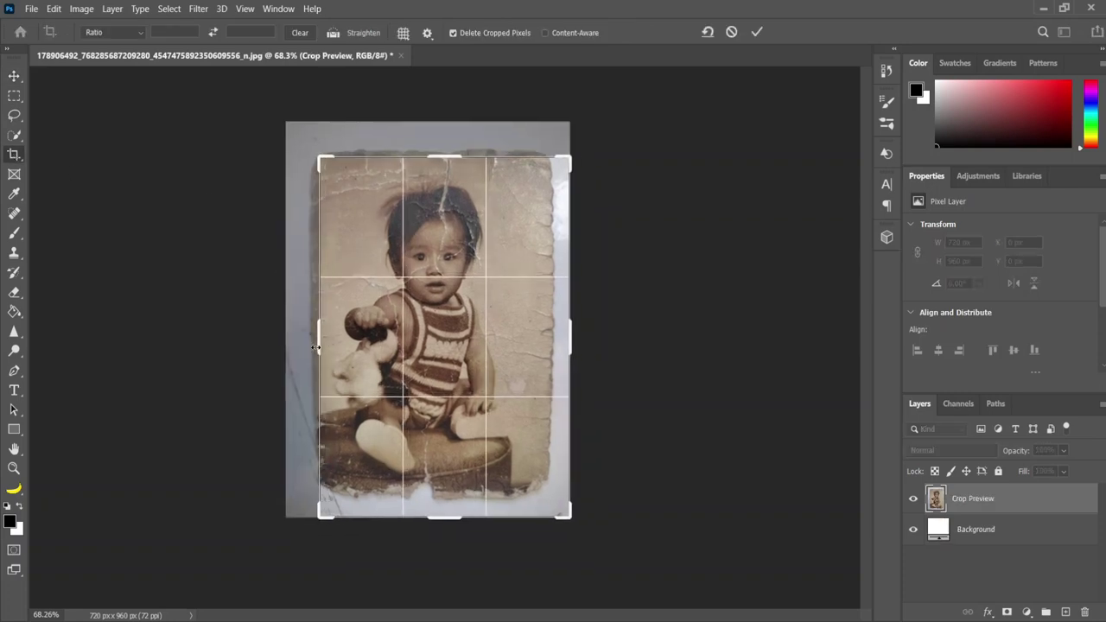
pyautogui.moveTo(570, 342); pyautogui.dragTo(550, 341)
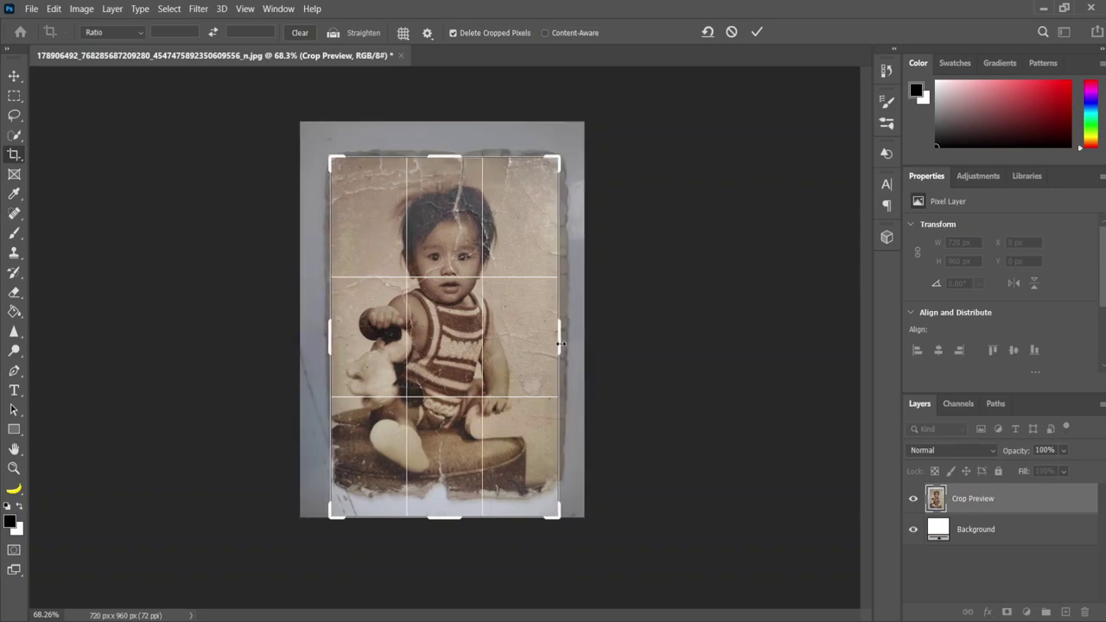
pyautogui.moveTo(457, 519); pyautogui.dragTo(445, 509)
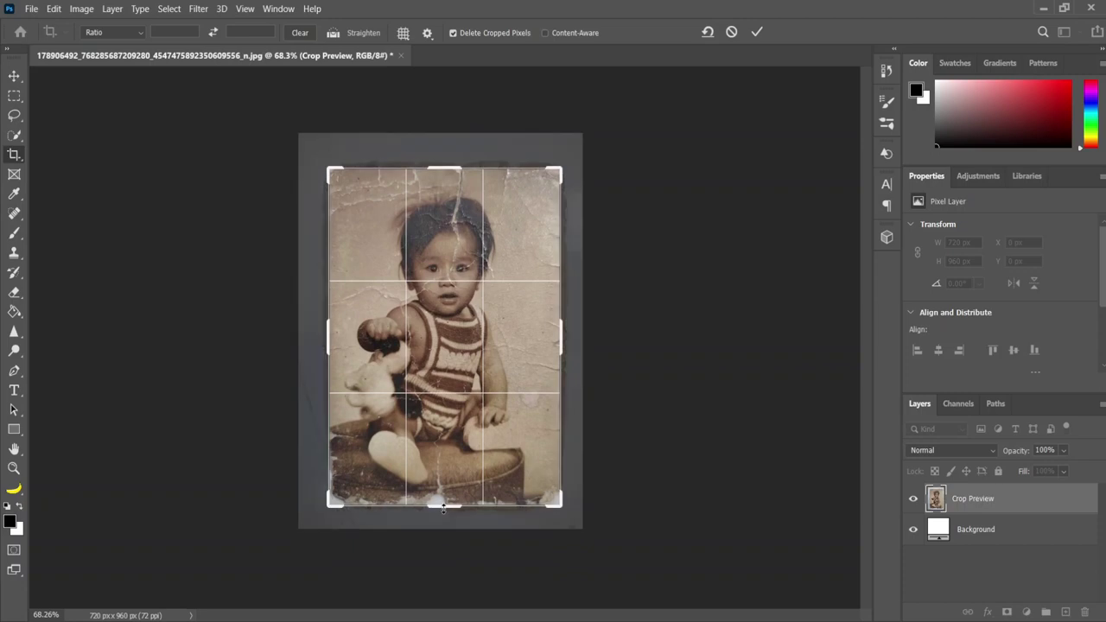
pyautogui.click(757, 32)
# Switch to the Move tool and zoom in on the cracked background above the child's head
pyautogui.press('v')
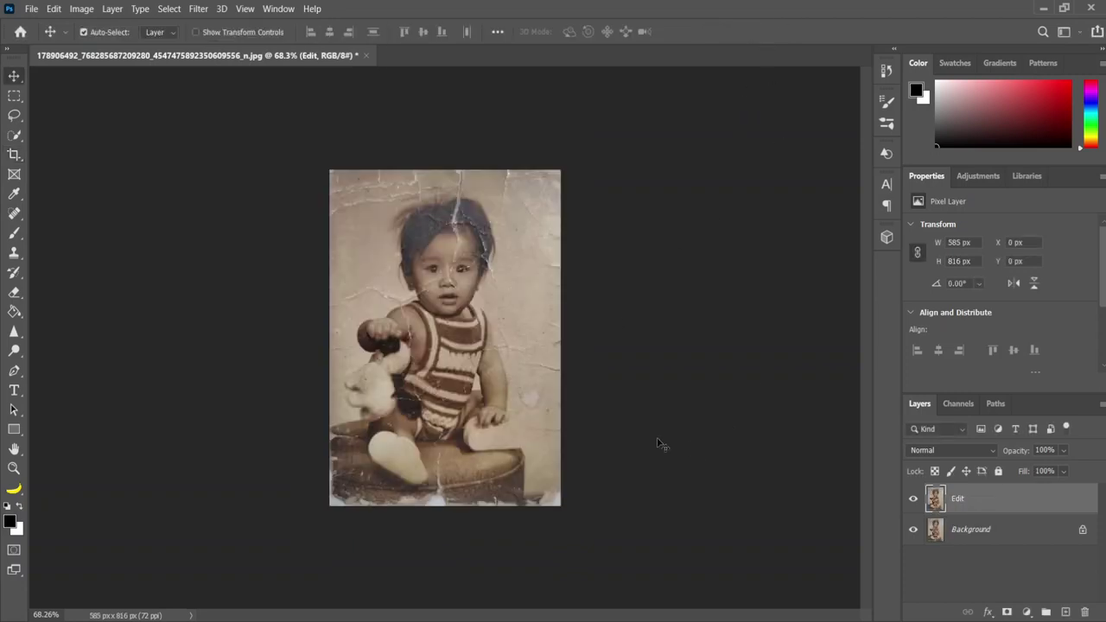
pyautogui.scroll(2, 472, 368)
pyautogui.scroll(2, 476, 361)
pyautogui.scroll(3, 479, 356)
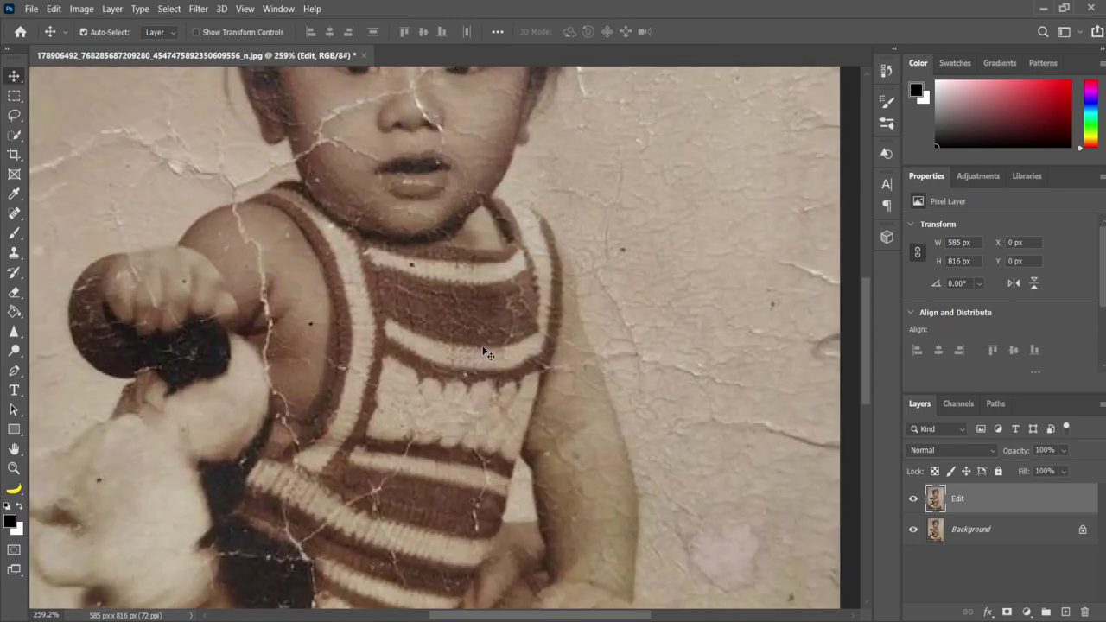
pyautogui.scroll(2, 481, 350)
pyautogui.scroll(2, 481, 351)
pyautogui.scroll(2, 482, 351)
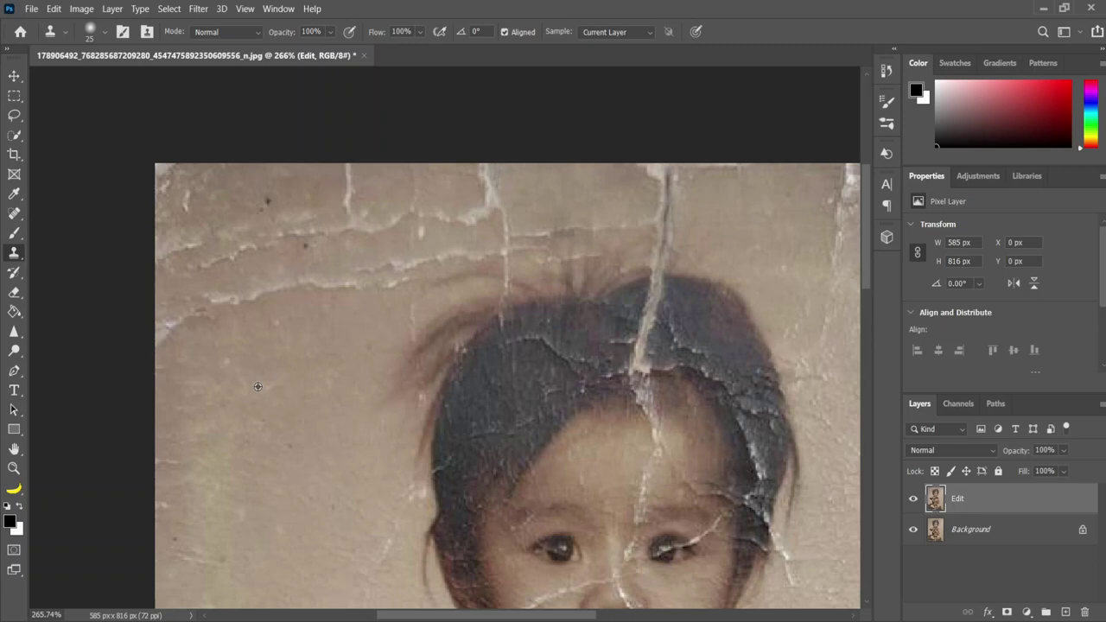
# Sample clean background, then clone over the upper-left horizontal cracks, dark spots and top-edge crack
pyautogui.keyDown('alt'); pyautogui.click(171, 179); pyautogui.keyUp('alt')
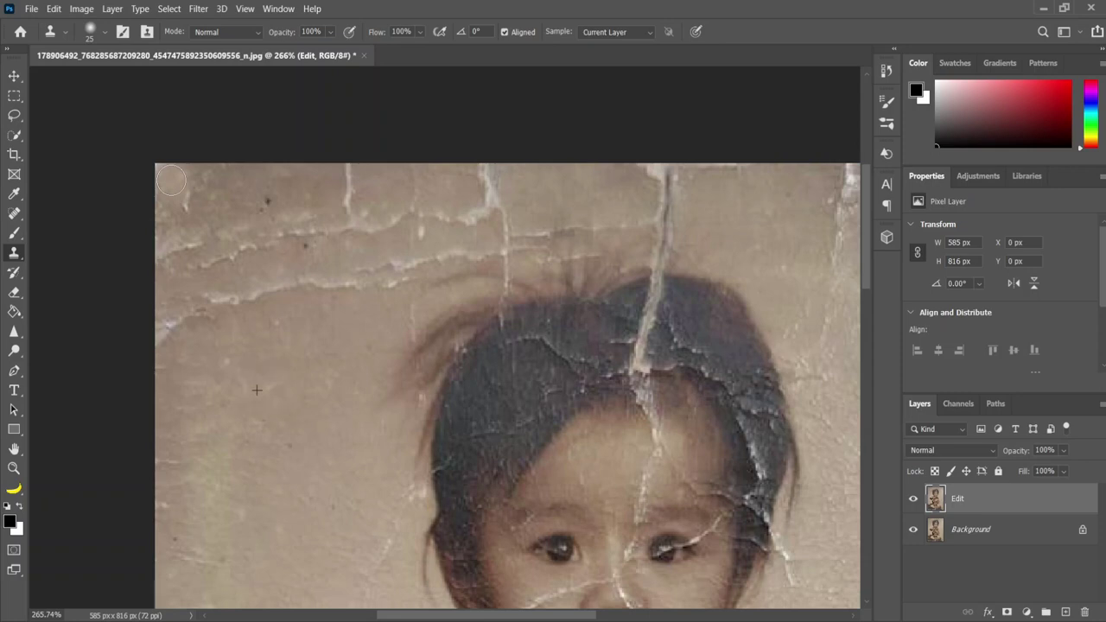
pyautogui.moveTo(256, 390); pyautogui.dragTo(256, 545)
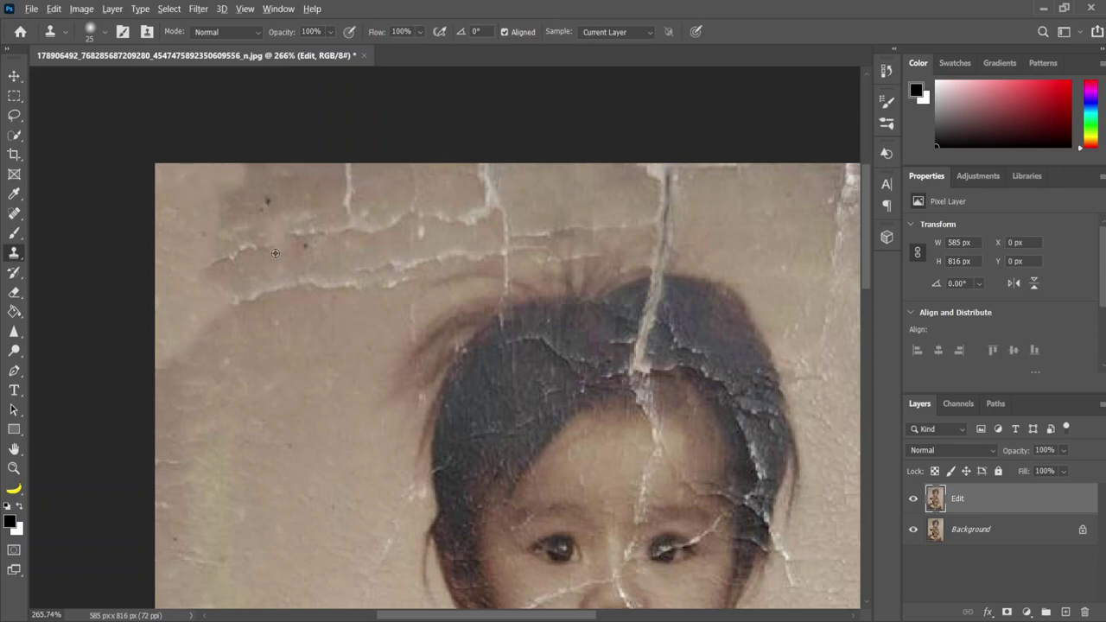
pyautogui.keyDown('alt'); pyautogui.click(256, 184); pyautogui.keyUp('alt')
pyautogui.moveTo(249, 270)
pyautogui.mouseDown()
pyautogui.moveTo(208, 275)
pyautogui.moveTo(329, 210)
pyautogui.moveTo(426, 242)
pyautogui.mouseUp()
pyautogui.keyDown('alt'); pyautogui.click(257, 342); pyautogui.keyUp('alt')
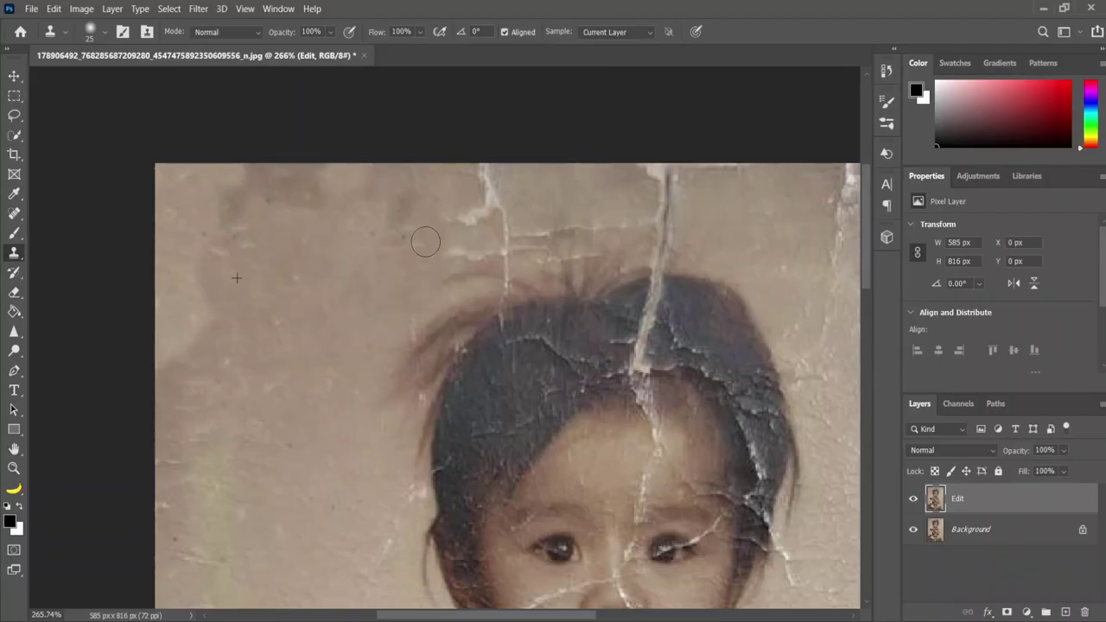
pyautogui.moveTo(484, 177); pyautogui.dragTo(510, 259)
# Clone over the cracked background to the right of the child's head and face
pyautogui.scroll(3, 502, 260)
pyautogui.scroll(-3, 506, 292)
pyautogui.scroll(-2, 393, 269)
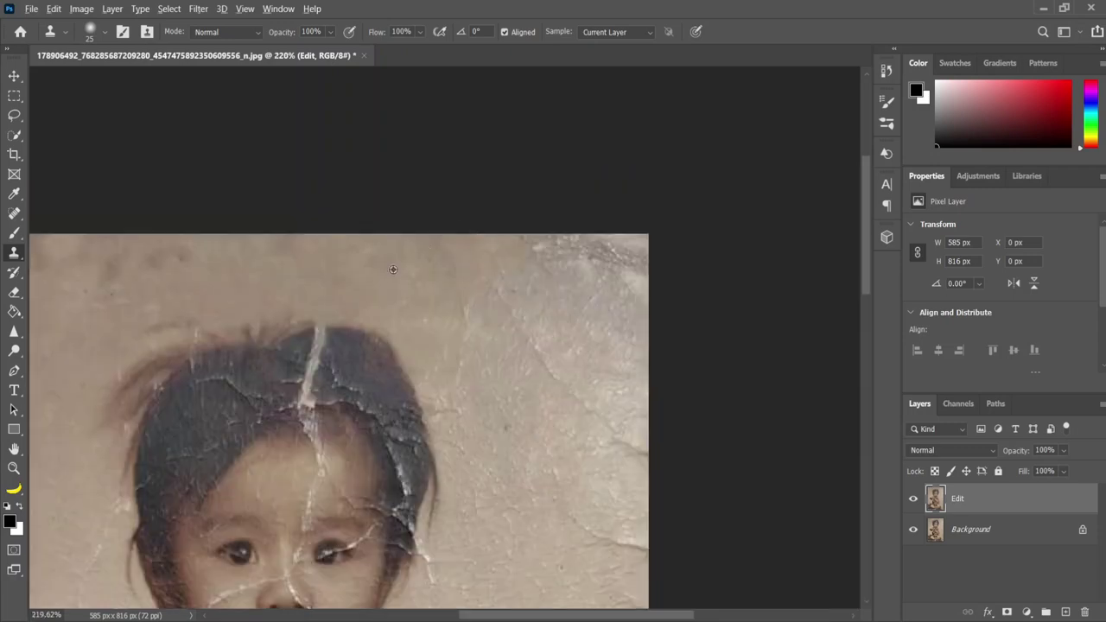
pyautogui.scroll(3, 388, 331)
pyautogui.scroll(-2, 687, 291)
pyautogui.moveTo(686, 291); pyautogui.dragTo(391, 306)
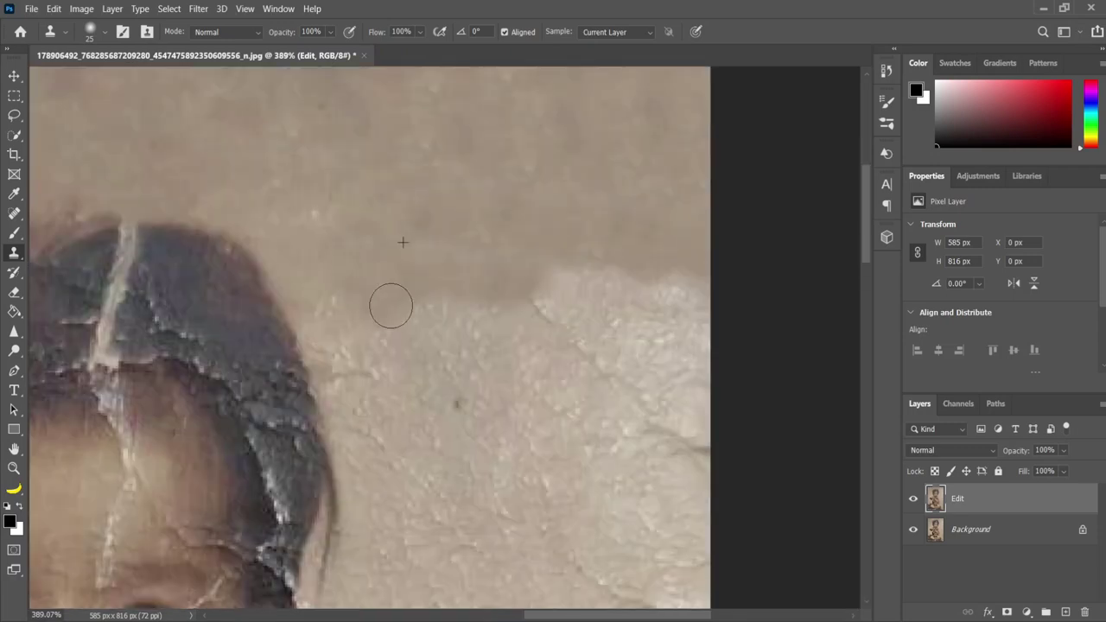
pyautogui.scroll(-2, 391, 306)
pyautogui.moveTo(422, 254); pyautogui.dragTo(605, 268)
pyautogui.scroll(-3, 519, 225)
pyautogui.scroll(3, 403, 111)
pyautogui.moveTo(450, 276); pyautogui.dragTo(676, 242)
pyautogui.scroll(-2, 743, 259)
pyautogui.scroll(-5, 370, 283)
pyautogui.scroll(-2, 525, 395)
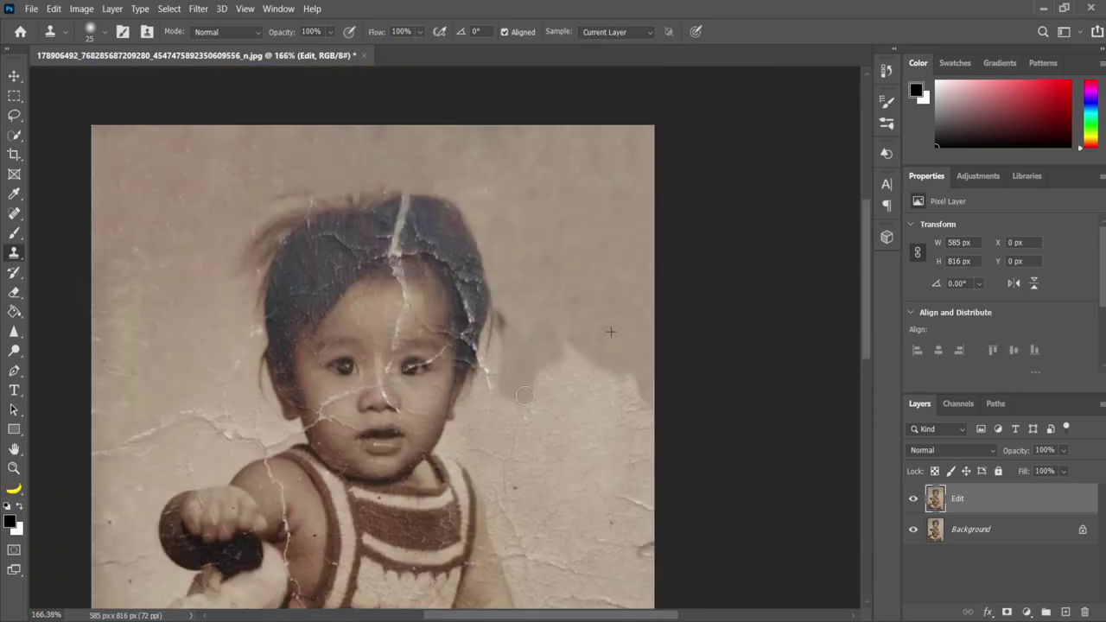
pyautogui.scroll(3, 524, 395)
pyautogui.scroll(1, 513, 217)
pyautogui.moveTo(455, 187); pyautogui.dragTo(532, 348)
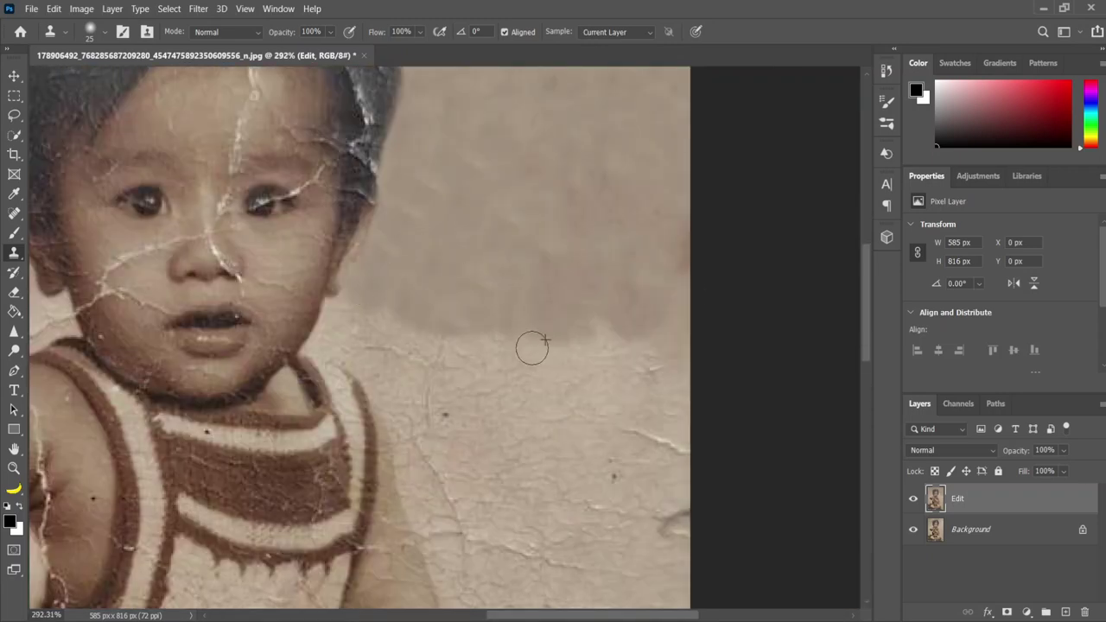
pyautogui.scroll(-2, 197, 333)
pyautogui.scroll(-1, 289, 383)
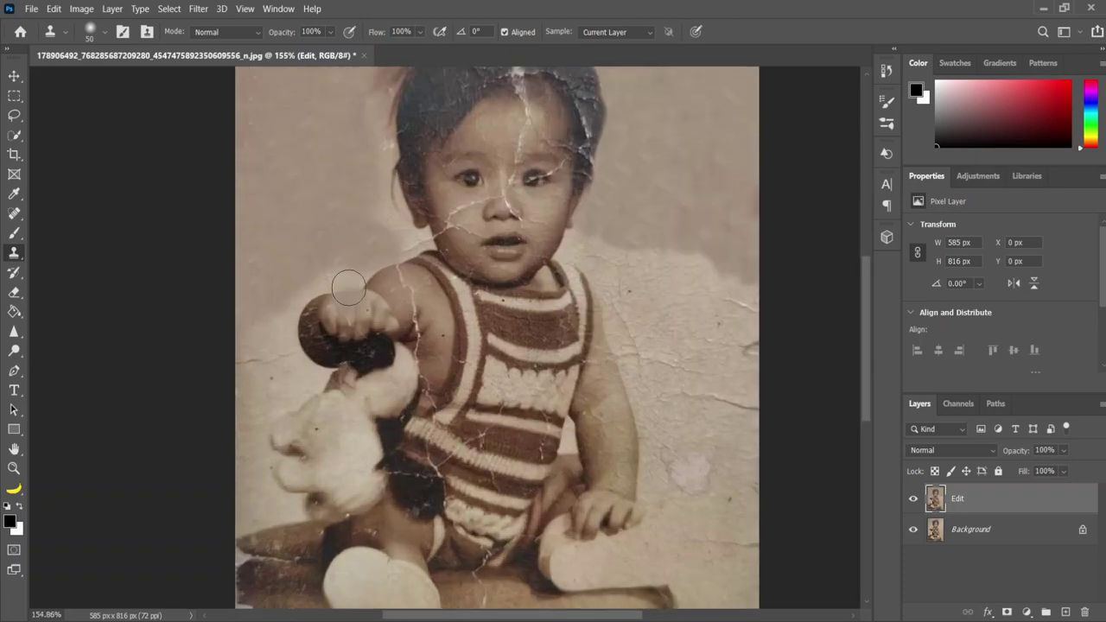
pyautogui.scroll(1, 348, 288)
pyautogui.scroll(-2, 328, 346)
pyautogui.scroll(3, 285, 432)
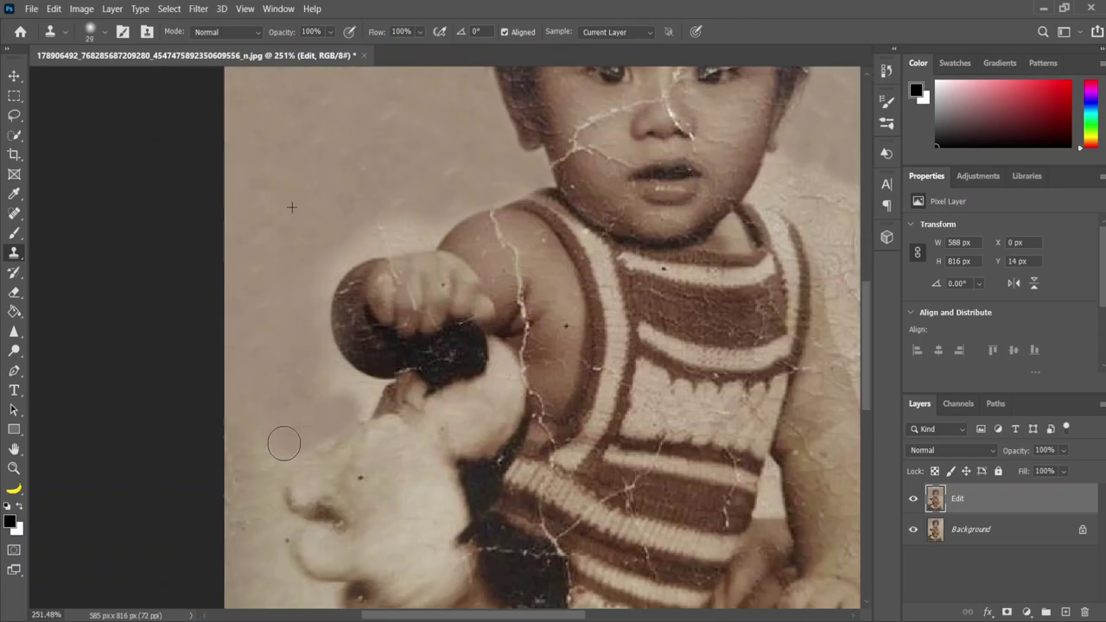
pyautogui.scroll(-2, 285, 443)
pyautogui.scroll(-2, 389, 450)
pyautogui.scroll(-2, 519, 458)
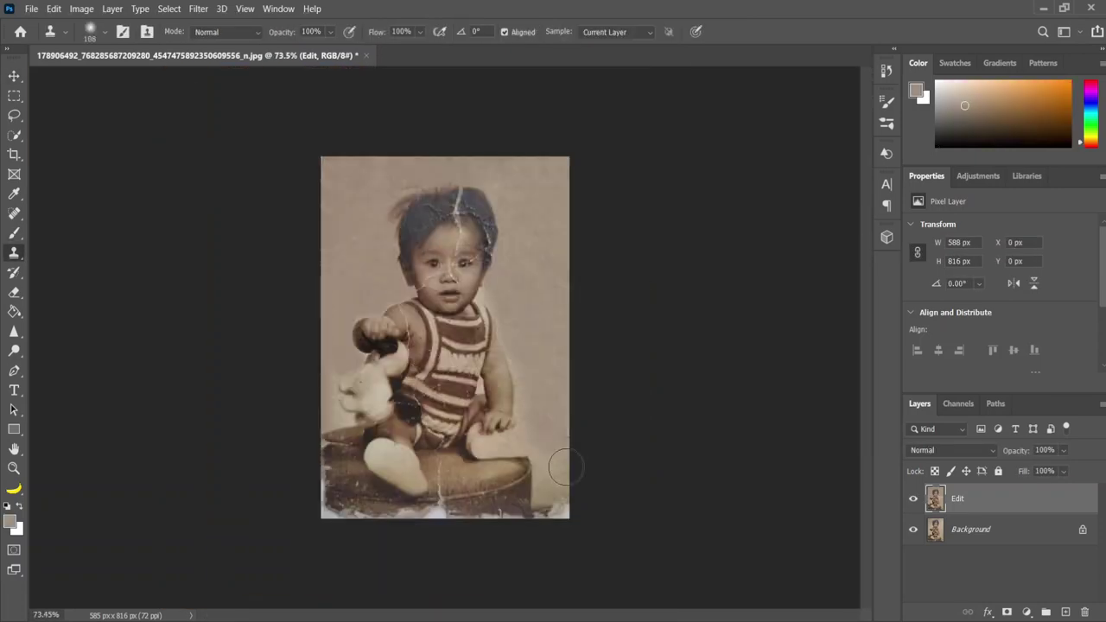
pyautogui.scroll(1, 559, 469)
pyautogui.scroll(-1, 573, 375)
pyautogui.scroll(1, 548, 280)
pyautogui.scroll(3, 549, 557)
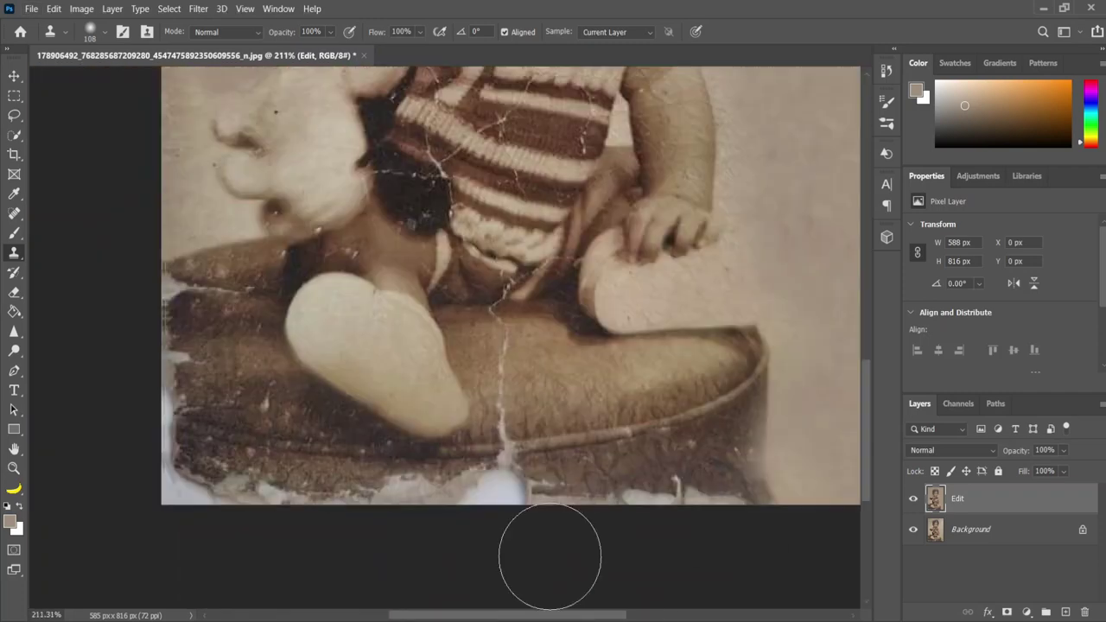
pyautogui.scroll(2, 519, 519)
pyautogui.scroll(-2, 432, 389)
pyautogui.scroll(2, 225, 277)
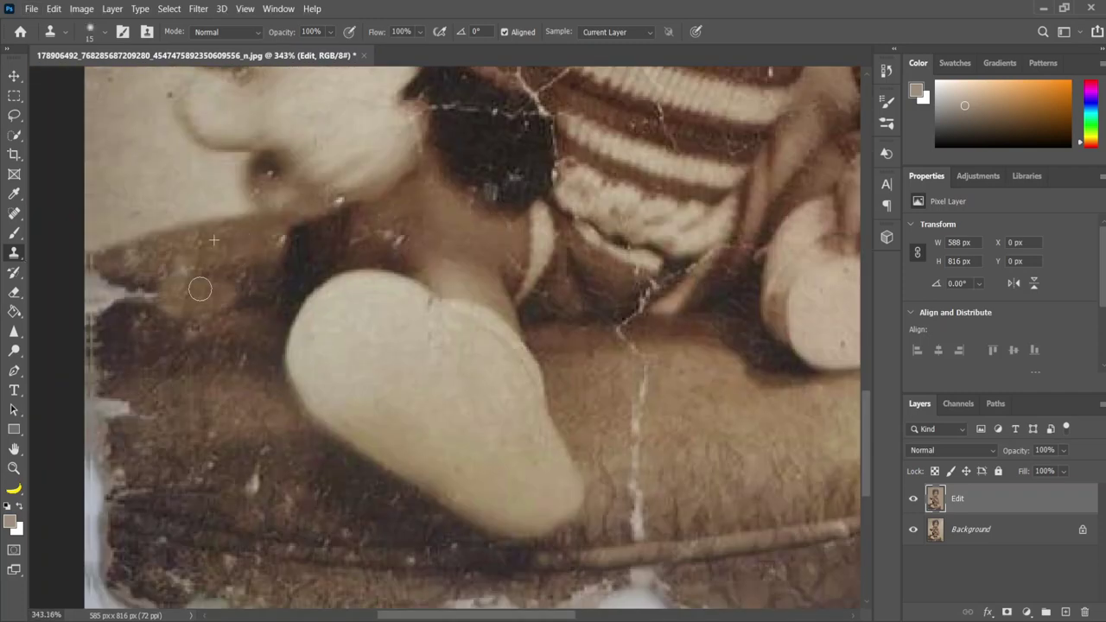
# Clone over the cracks along the photo's worn left side
pyautogui.moveTo(200, 289); pyautogui.dragTo(130, 415)
pyautogui.scroll(-1, 173, 277)
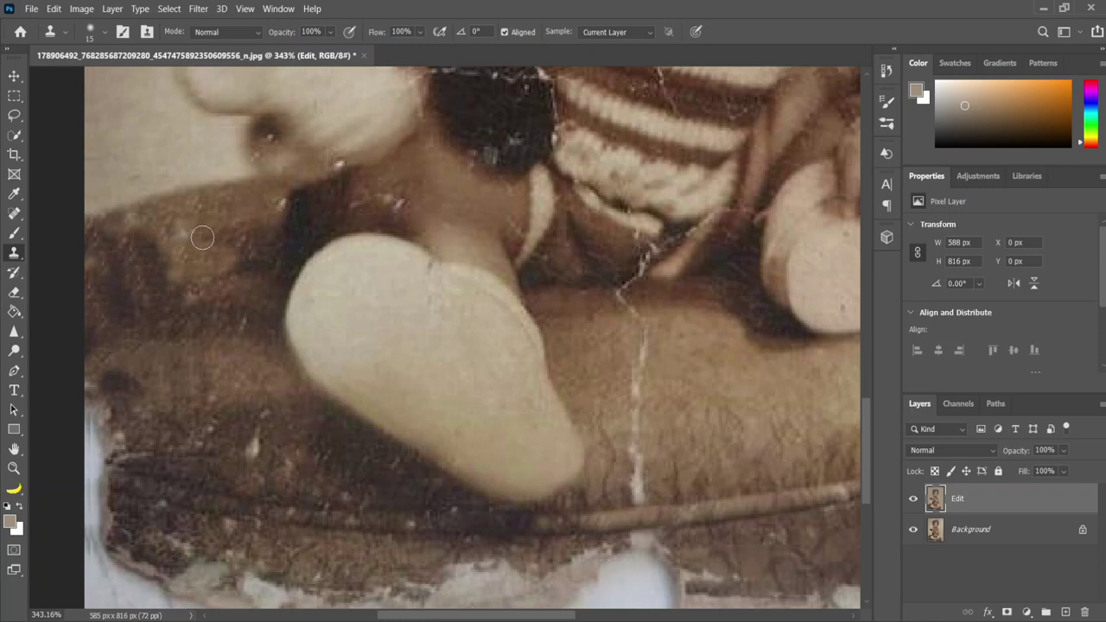
pyautogui.scroll(-1, 177, 267)
pyautogui.scroll(-1, 177, 267)
pyautogui.moveTo(100, 277); pyautogui.dragTo(108, 423)
pyautogui.scroll(-1, 113, 389)
pyautogui.moveTo(95, 345); pyautogui.dragTo(118, 353)
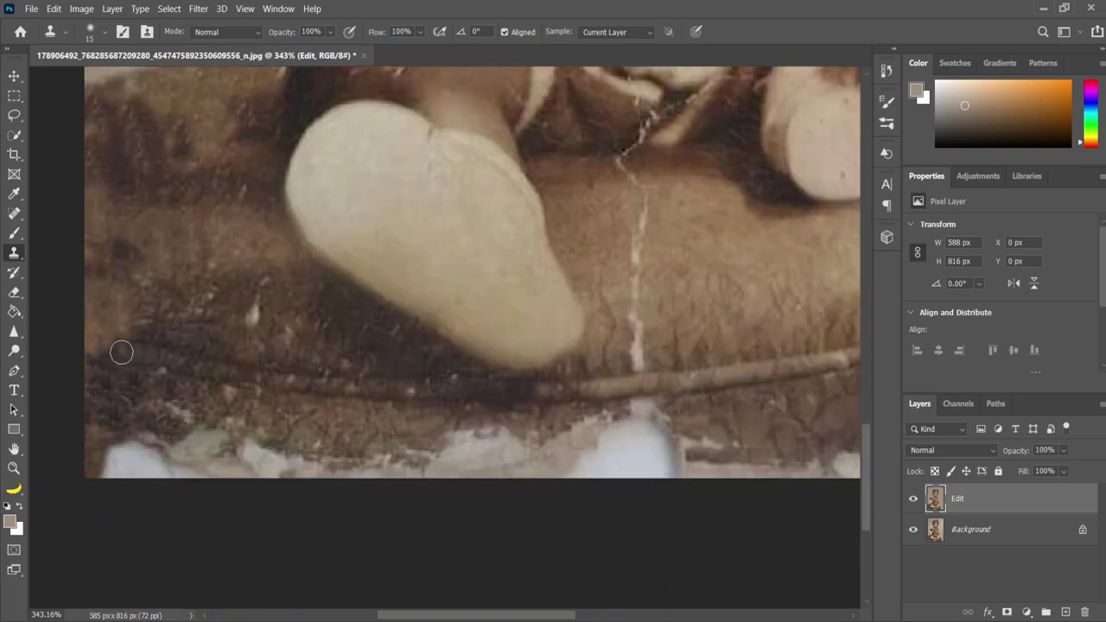
pyautogui.scroll(-1, 118, 353)
pyautogui.moveTo(232, 359)
pyautogui.mouseDown()
pyautogui.moveTo(272, 378)
pyautogui.moveTo(501, 378)
pyautogui.mouseUp()
pyautogui.hscroll(3, 271, 377)
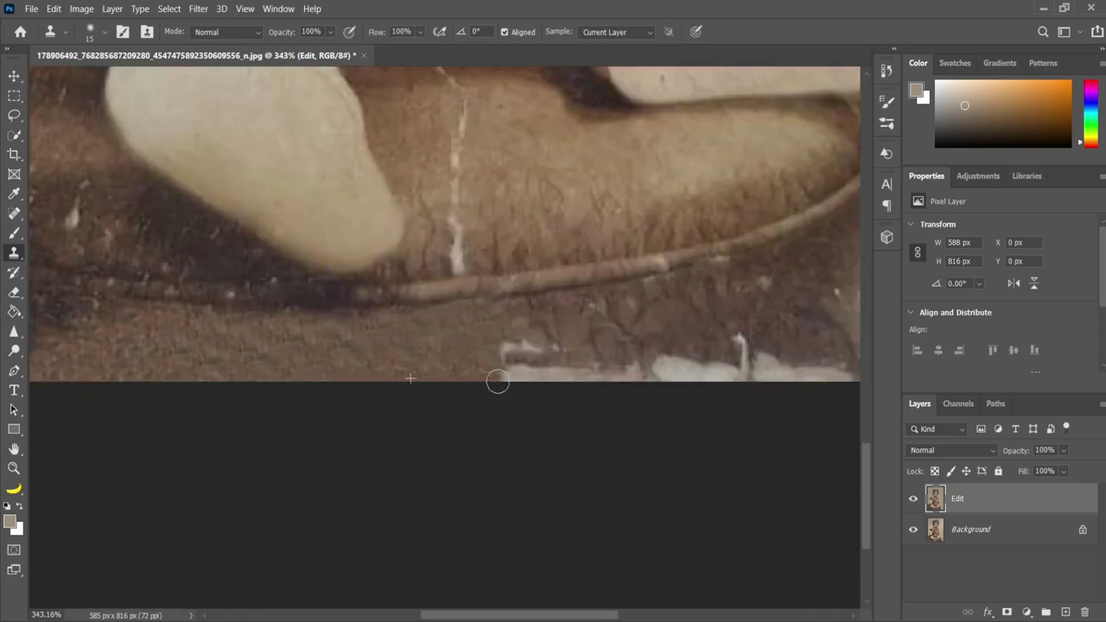
pyautogui.scroll(2, 433, 415)
# Clone over the worn bottom edge of the rug, the left edge and a small rug spot
pyautogui.moveTo(320, 448); pyautogui.dragTo(648, 393)
pyautogui.scroll(2, 657, 432)
pyautogui.moveTo(329, 290)
pyautogui.mouseDown()
pyautogui.moveTo(314, 372)
pyautogui.moveTo(424, 441)
pyautogui.moveTo(333, 354)
pyautogui.moveTo(328, 298)
pyautogui.mouseUp()
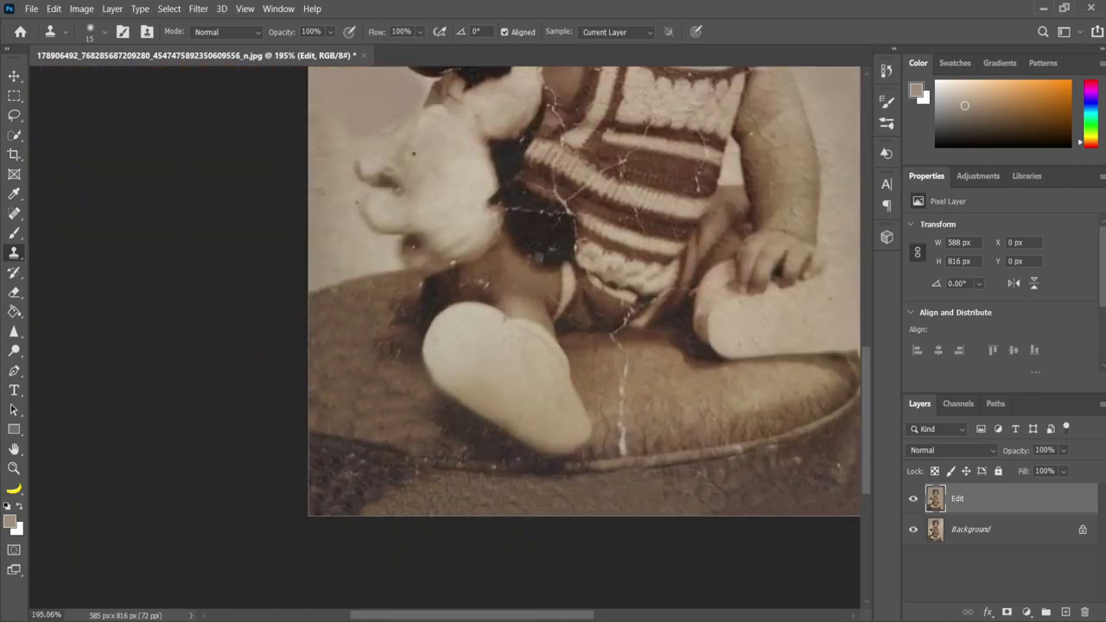
pyautogui.scroll(3, 524, 484)
pyautogui.moveTo(524, 484); pyautogui.dragTo(467, 415)
pyautogui.scroll(-5, 466, 415)
# Paint over the white crack in the hair, then darken the left hair at 43% opacity
pyautogui.scroll(5, 277, 181)
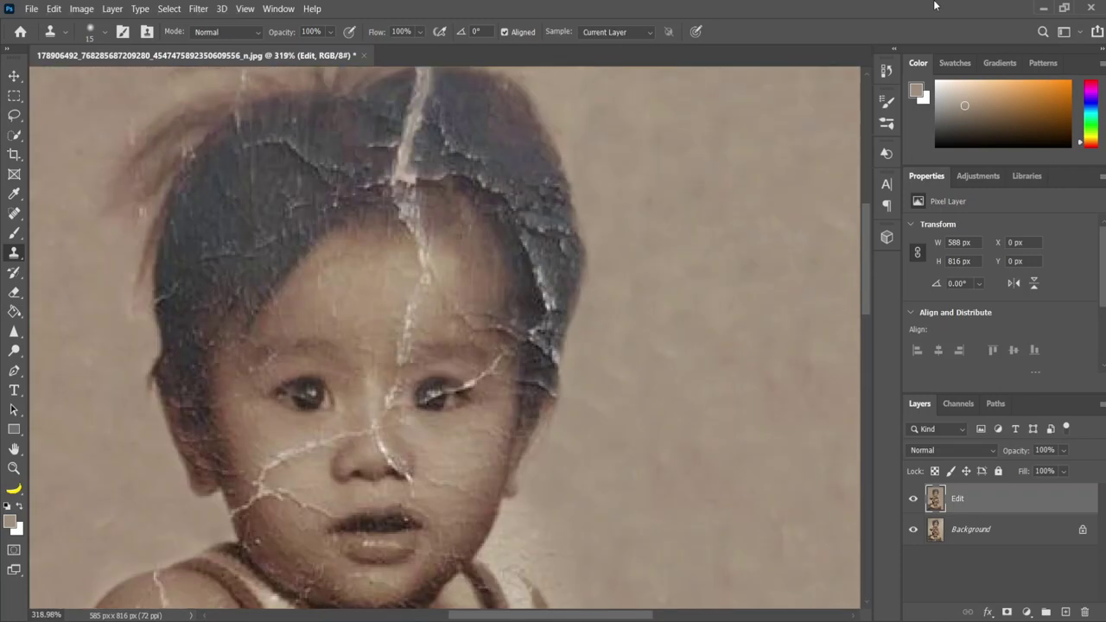
pyautogui.scroll(1, 260, 164)
pyautogui.moveTo(390, 178); pyautogui.dragTo(527, 183)
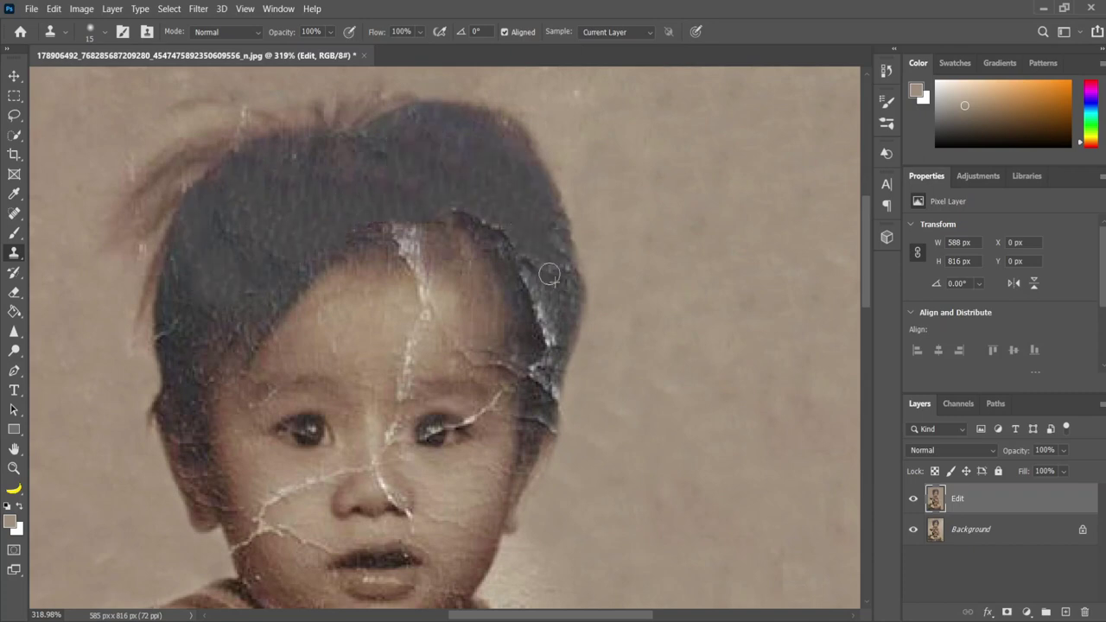
pyautogui.scroll(2, 518, 345)
pyautogui.scroll(-3, 638, 267)
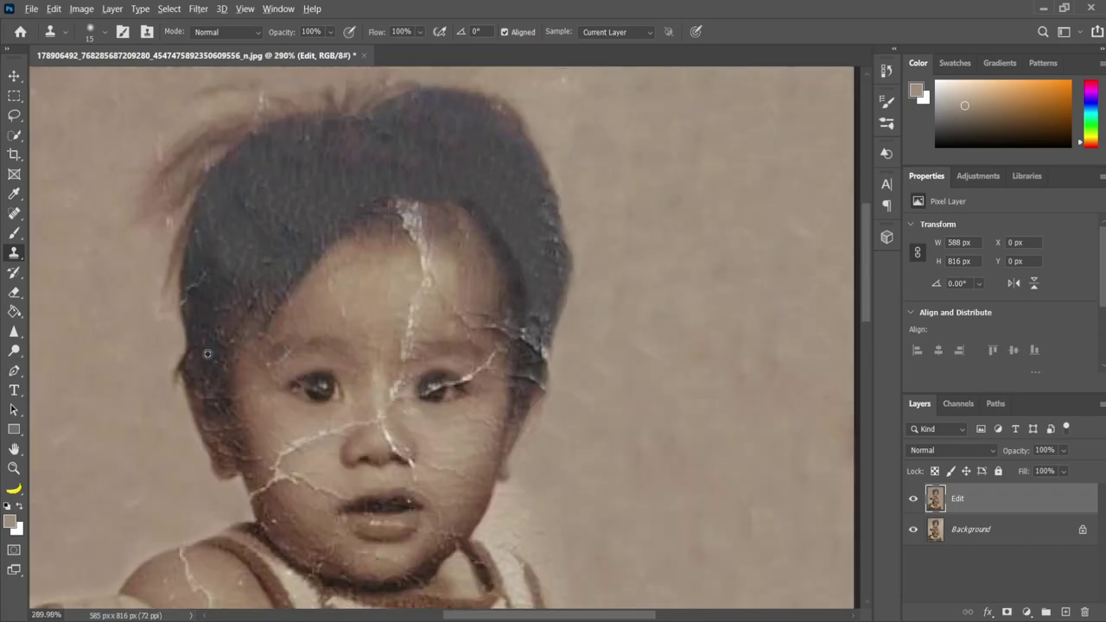
pyautogui.press('4')
pyautogui.press('3')
pyautogui.moveTo(215, 250); pyautogui.dragTo(235, 257)
pyautogui.scroll(1, 234, 256)
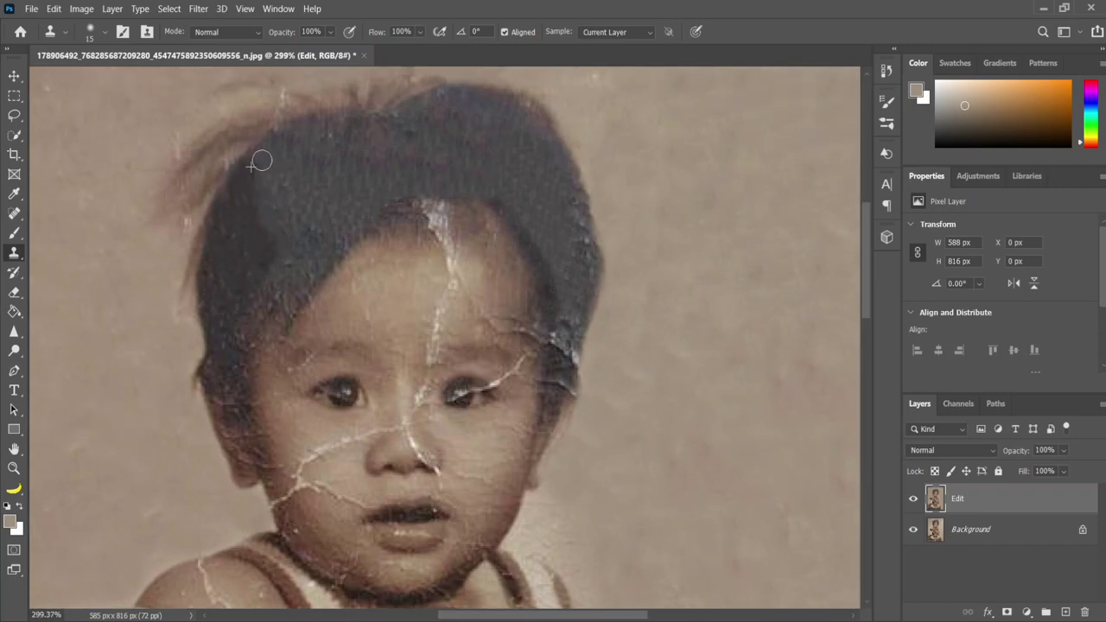
pyautogui.scroll(-2, 483, 181)
pyautogui.scroll(3, 449, 216)
# Set the clone opacity to 52% and shrink the brush to size 8
pyautogui.press('5')
pyautogui.press('2')
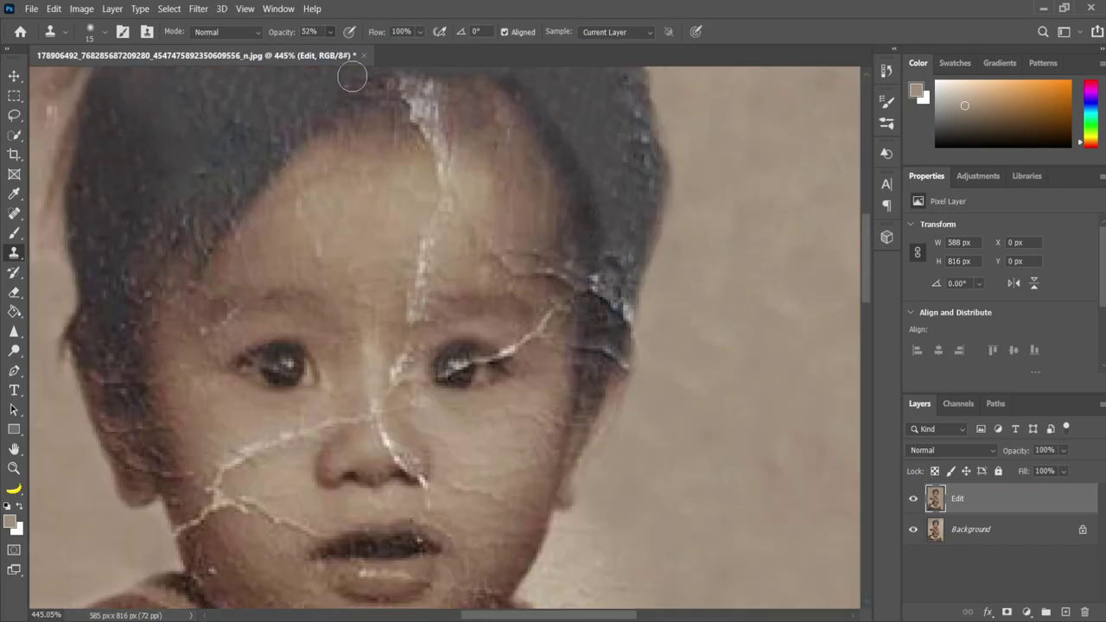
pyautogui.scroll(-1, 431, 284)
pyautogui.scroll(4, 430, 285)
pyautogui.press('[')
pyautogui.press('[')
pyautogui.press('[')
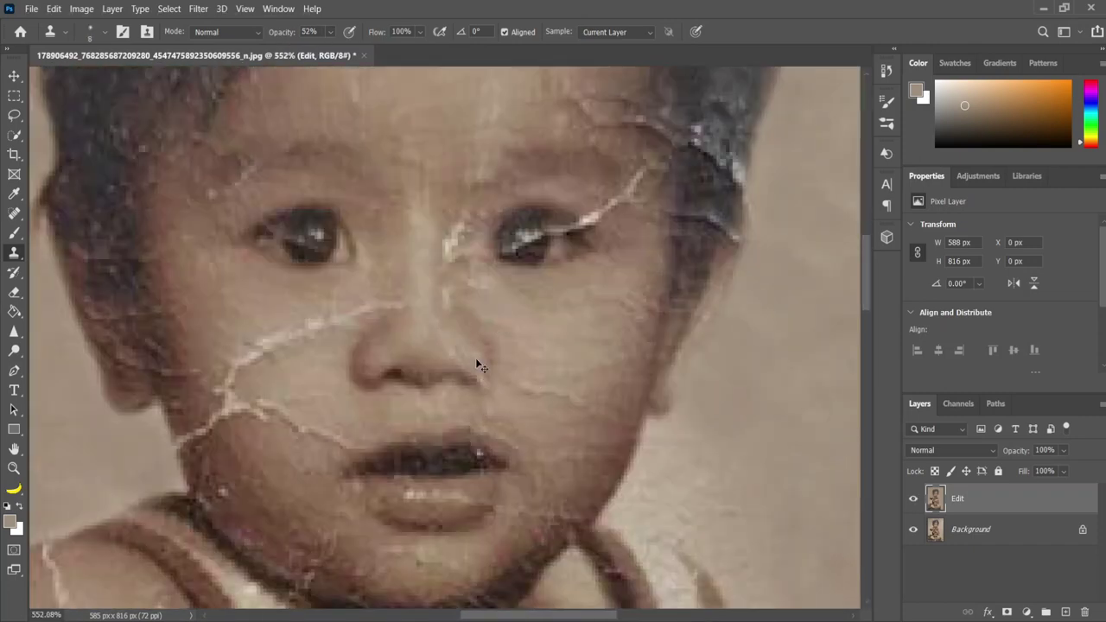
pyautogui.scroll(-1, 323, 348)
pyautogui.scroll(-2, 433, 328)
pyautogui.scroll(4, 276, 294)
# Enlarge the brush to 22, drop opacity to 17% and sample a source on the forehead
pyautogui.press(']')
pyautogui.press(']')
pyautogui.press(']')
pyautogui.scroll(-4, 504, 250)
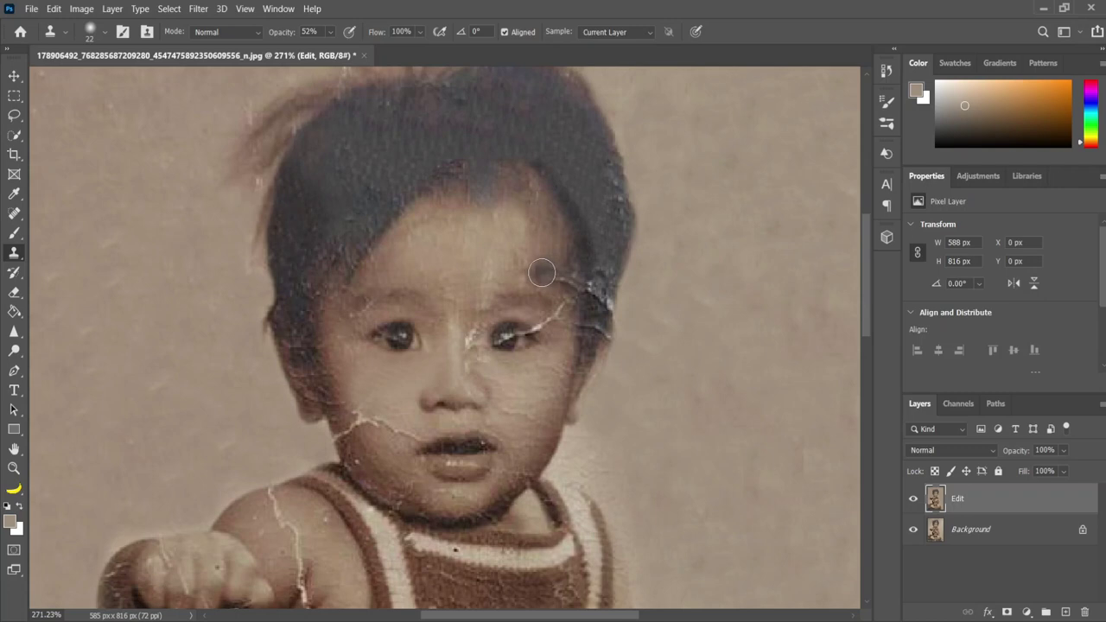
pyautogui.scroll(-1, 551, 275)
pyautogui.scroll(2, 552, 289)
pyautogui.scroll(2, 552, 295)
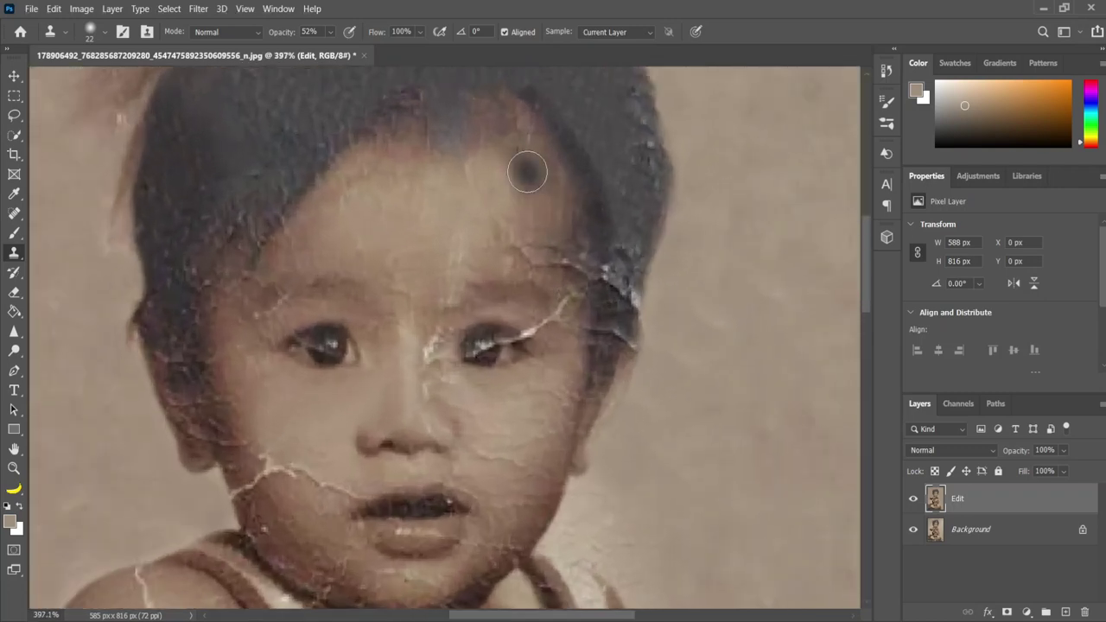
pyautogui.press('1')
pyautogui.press('7')
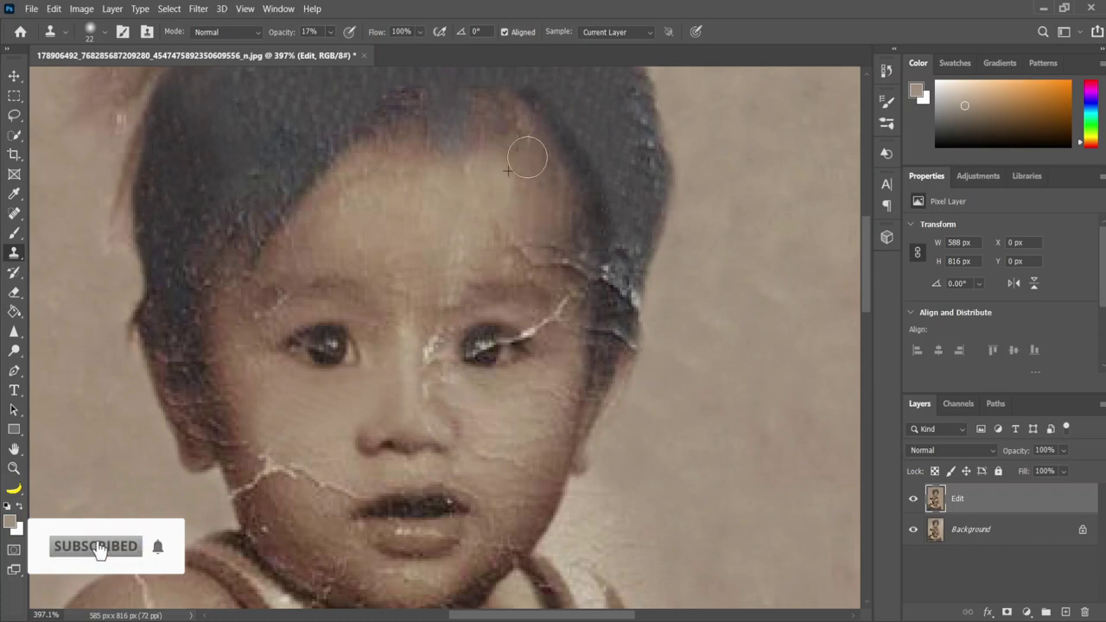
pyautogui.keyDown('alt'); pyautogui.click(539, 179); pyautogui.keyUp('alt')
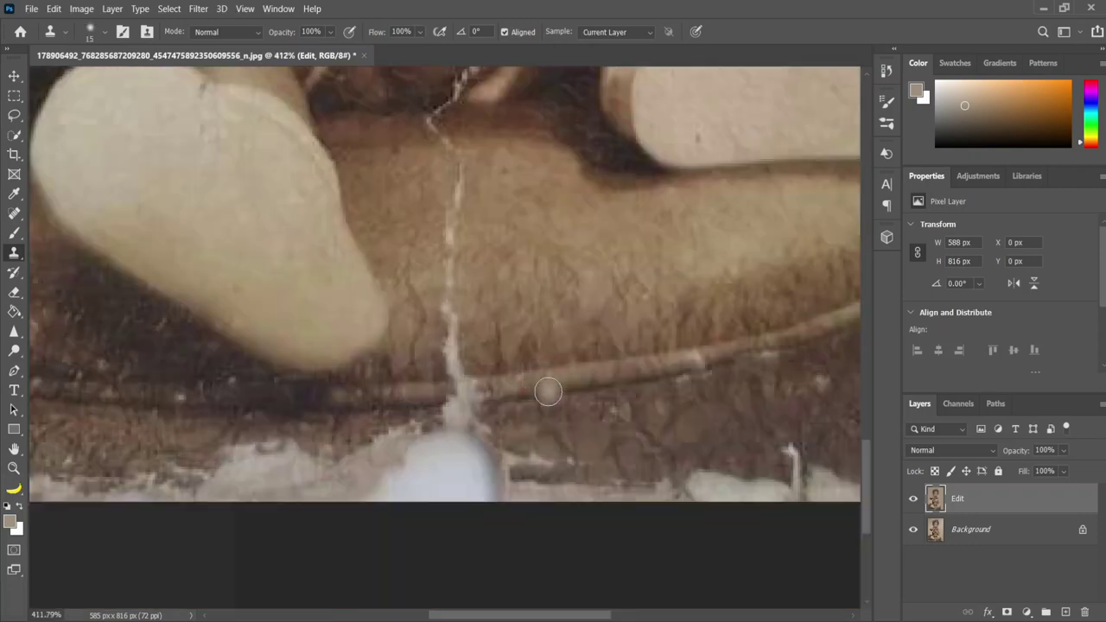
# Clone over the cracks along the rug's stick
pyautogui.moveTo(548, 392)
pyautogui.mouseDown()
pyautogui.moveTo(693, 368)
pyautogui.moveTo(579, 372)
pyautogui.moveTo(685, 359)
pyautogui.moveTo(665, 364)
pyautogui.mouseUp()
pyautogui.keyDown('alt'); pyautogui.click(607, 364); pyautogui.keyUp('alt')
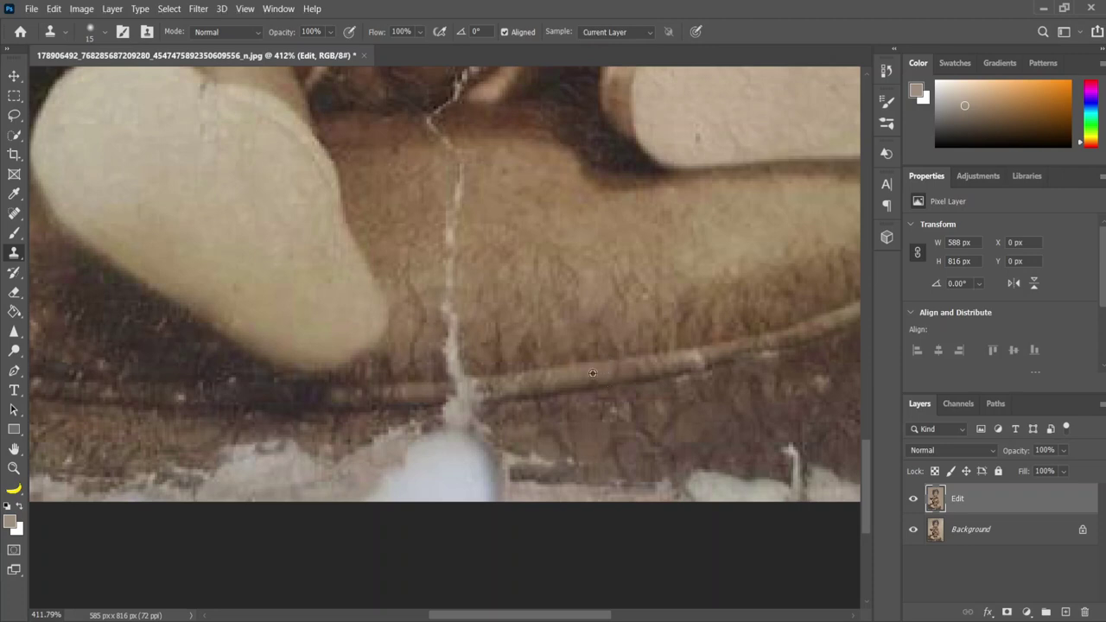
pyautogui.moveTo(445, 388); pyautogui.dragTo(415, 395)
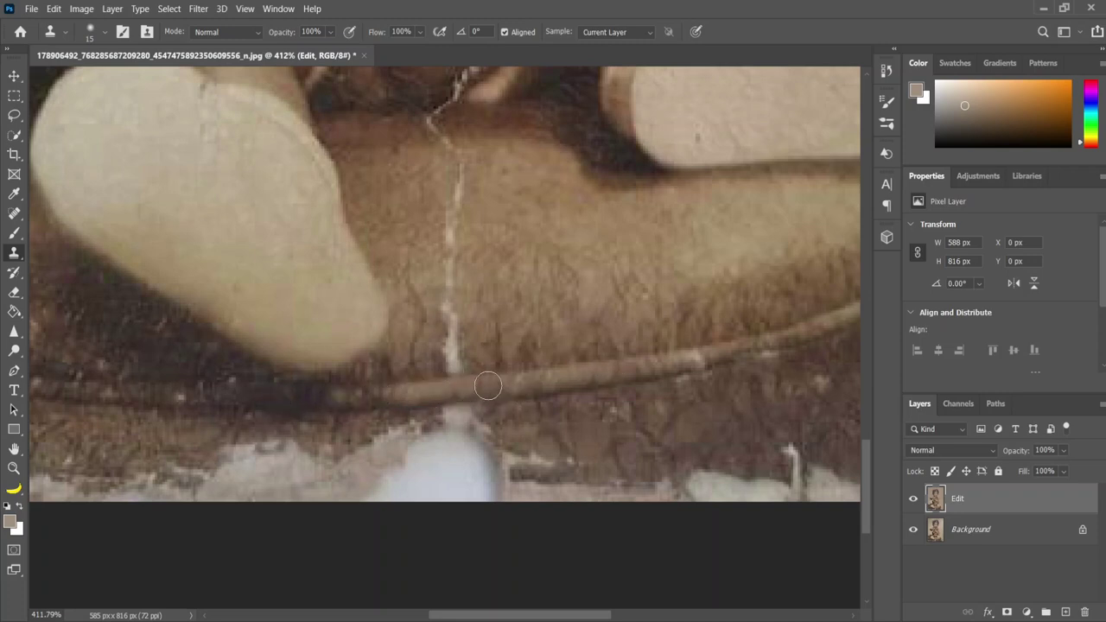
pyautogui.scroll(1, 549, 313)
pyautogui.scroll(-3, 550, 314)
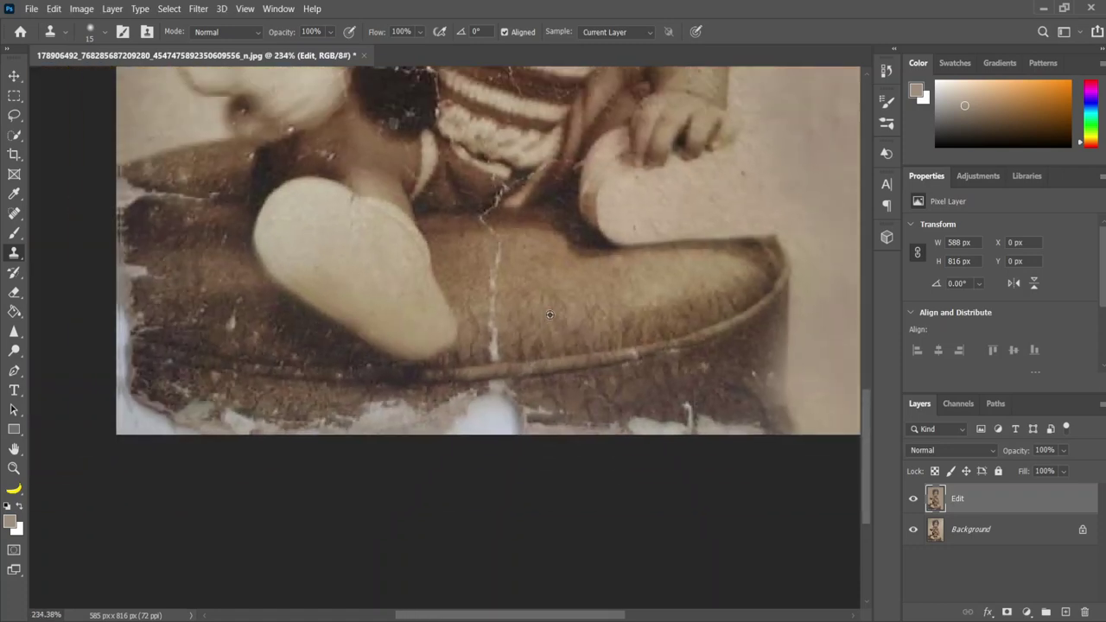
pyautogui.scroll(2, 243, 234)
pyautogui.scroll(1, 244, 234)
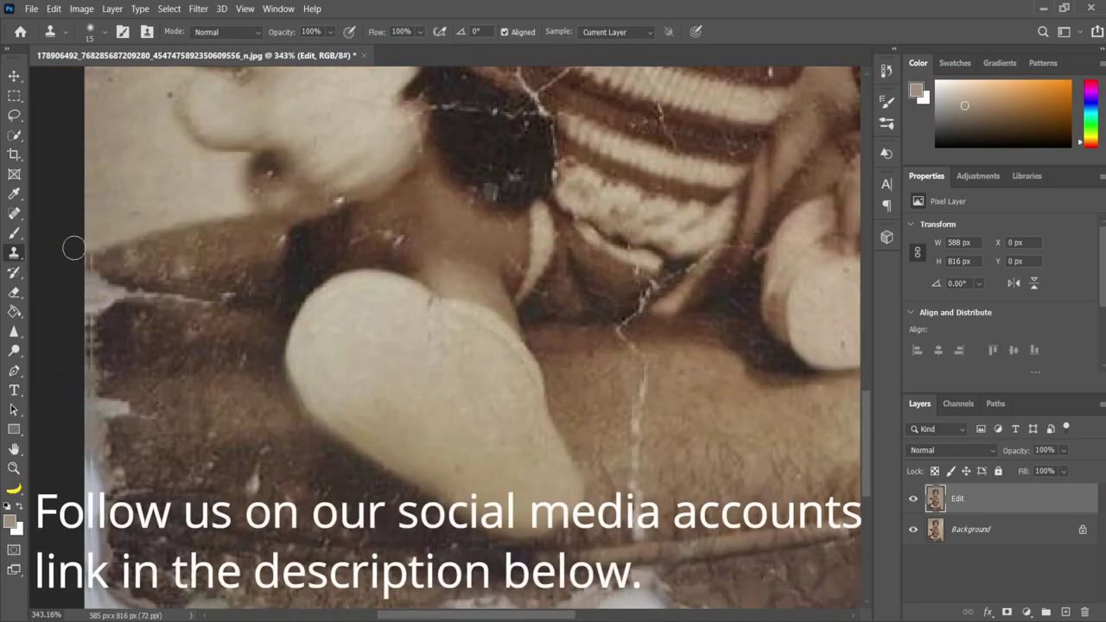
# Clone away damage and the light patch along the rug's left edge
pyautogui.keyDown('alt'); pyautogui.click(243, 243); pyautogui.keyUp('alt')
pyautogui.moveTo(229, 293); pyautogui.dragTo(200, 290)
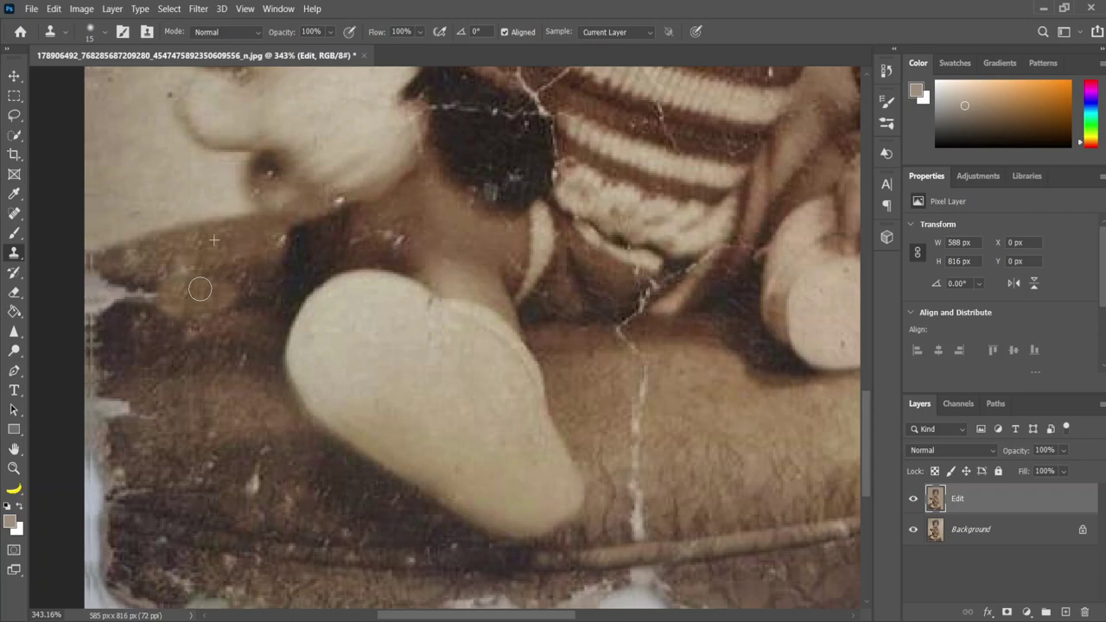
pyautogui.keyDown('alt'); pyautogui.click(147, 315); pyautogui.keyUp('alt')
pyautogui.moveTo(139, 287); pyautogui.dragTo(95, 392)
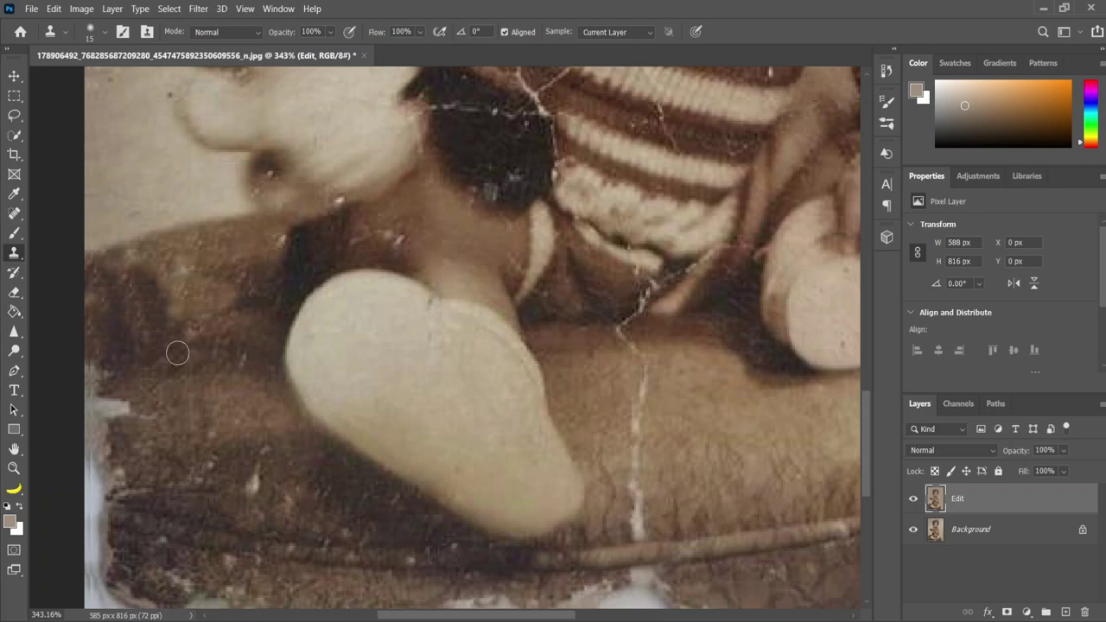
pyautogui.moveTo(95, 392); pyautogui.dragTo(97, 422)
pyautogui.scroll(-1, 210, 247)
pyautogui.scroll(-1, 173, 316)
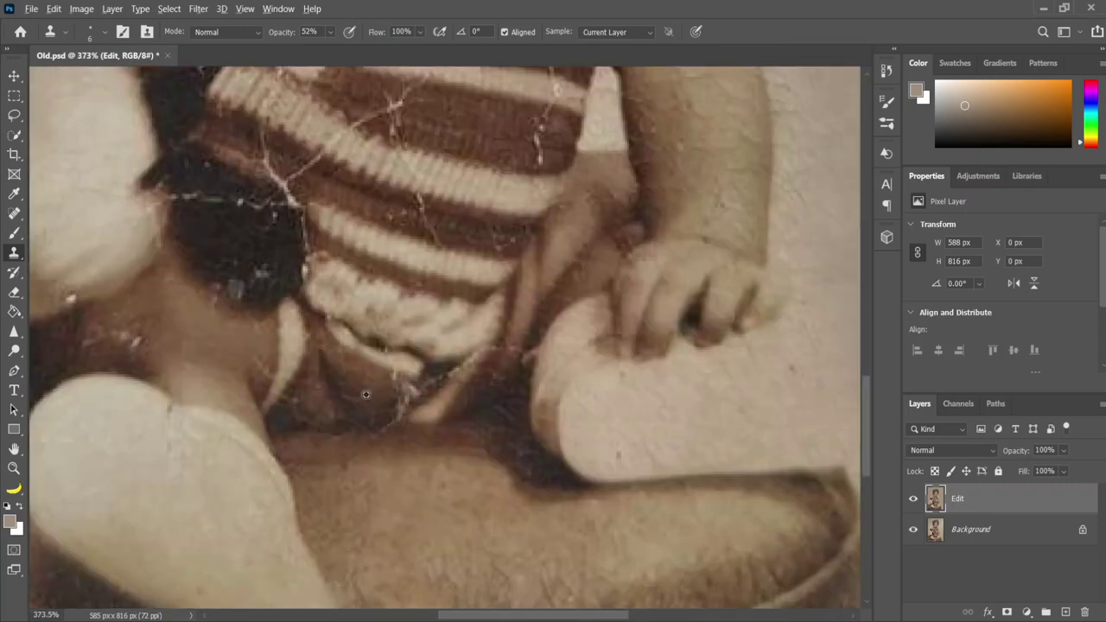
pyautogui.scroll(-3, 364, 391)
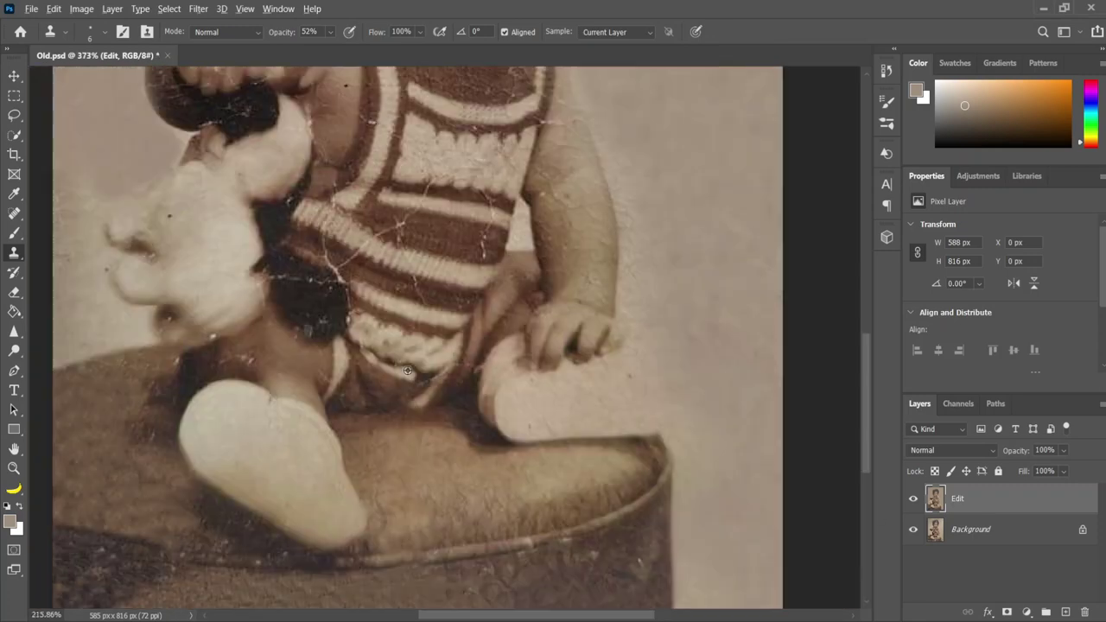
pyautogui.scroll(4, 273, 316)
# Remove the white cracks and spots on the dark toy patch
pyautogui.moveTo(273, 316)
pyautogui.mouseDown()
pyautogui.moveTo(285, 348)
pyautogui.moveTo(207, 268)
pyautogui.moveTo(295, 278)
pyautogui.mouseUp()
pyautogui.scroll(-3, 456, 385)
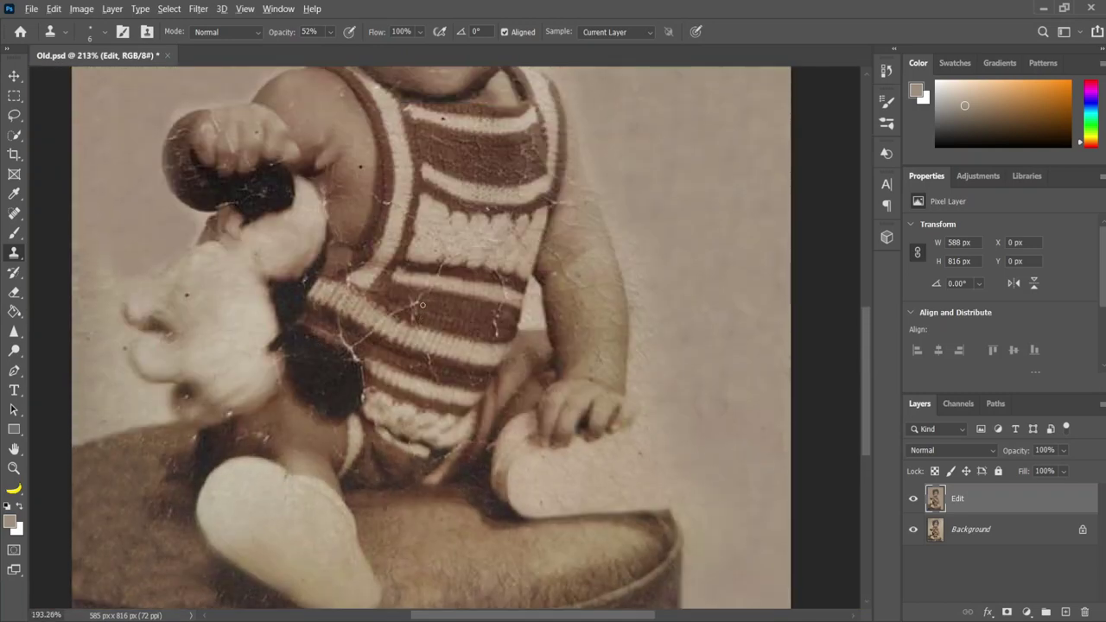
pyautogui.scroll(-2, 455, 385)
pyautogui.scroll(5, 449, 527)
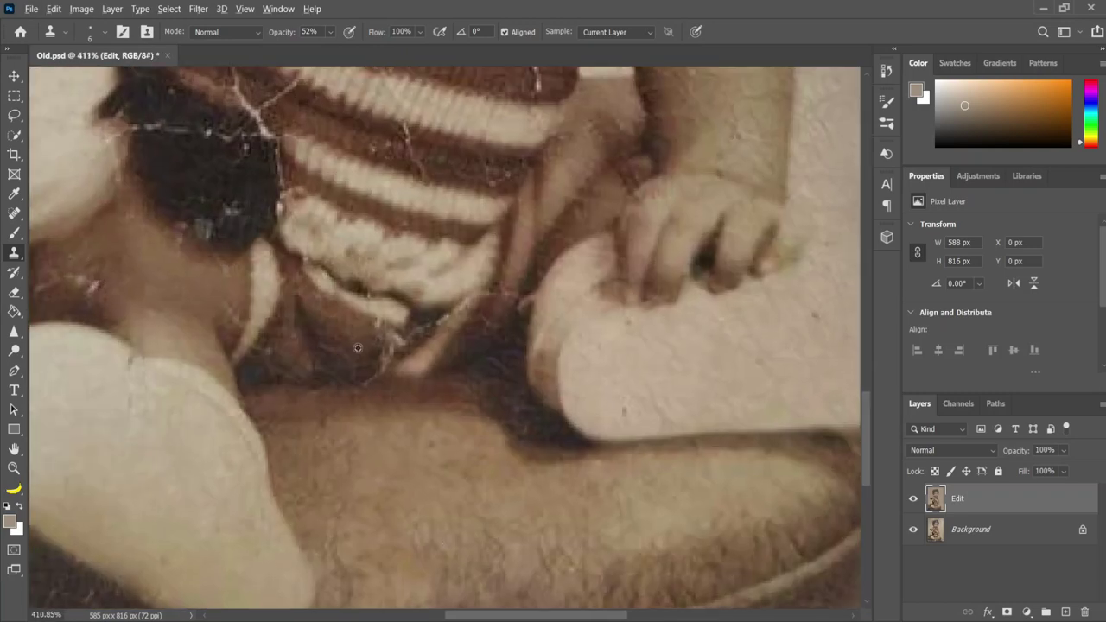
pyautogui.scroll(-1, 280, 336)
pyautogui.moveTo(280, 336)
pyautogui.mouseDown()
pyautogui.moveTo(242, 276)
pyautogui.moveTo(299, 340)
pyautogui.mouseUp()
# At 79% clone opacity, clone away cracks on the ball's upper-left edge
pyautogui.press('7')
pyautogui.press('9')
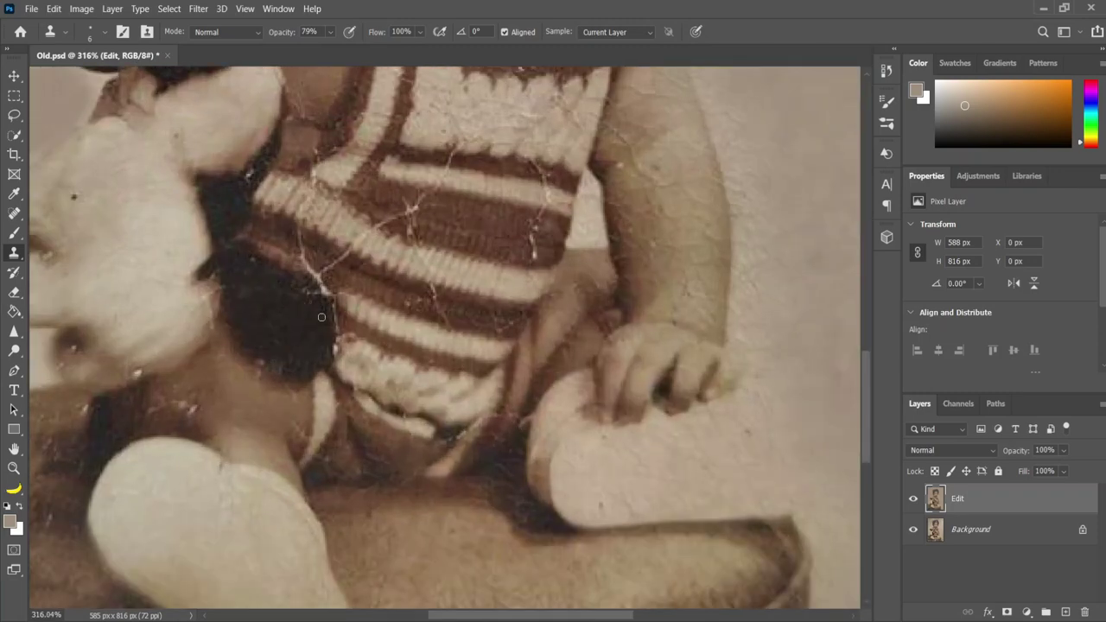
pyautogui.scroll(-3, 322, 317)
pyautogui.scroll(2, 381, 294)
pyautogui.scroll(3, 371, 276)
pyautogui.scroll(-2, 459, 349)
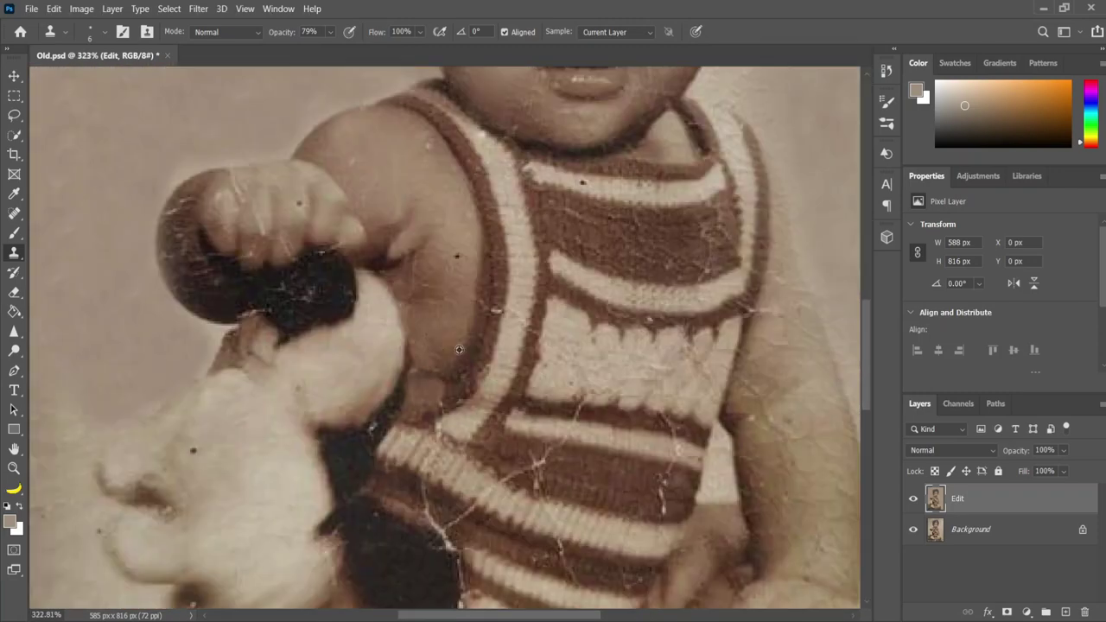
pyautogui.scroll(2, 459, 349)
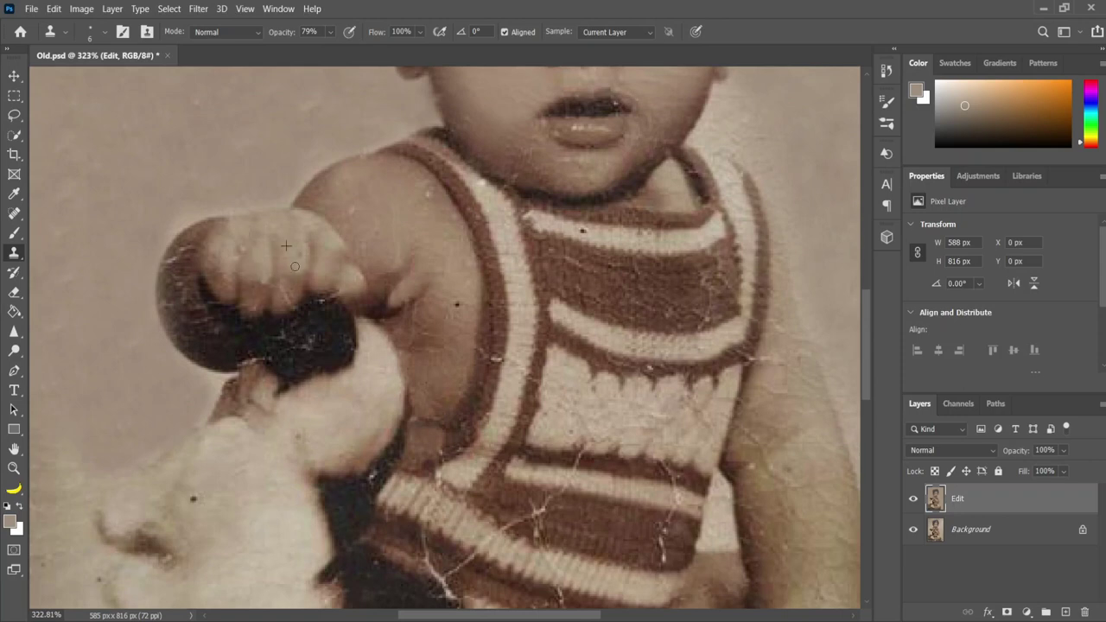
pyautogui.moveTo(192, 244); pyautogui.dragTo(174, 262)
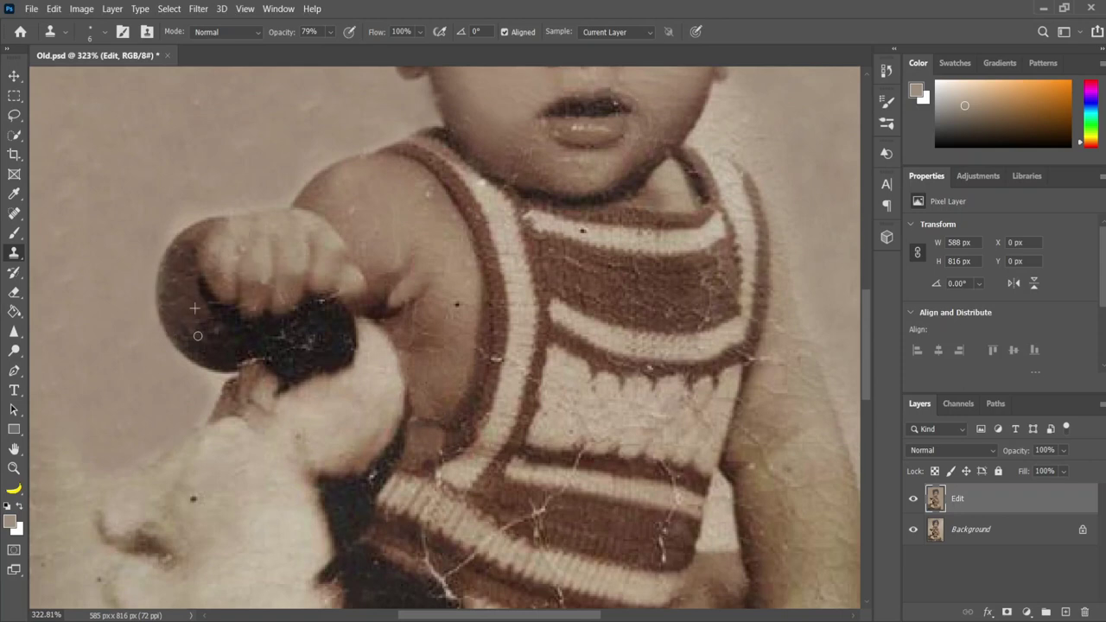
pyautogui.scroll(-1, 409, 313)
pyautogui.scroll(-2, 410, 313)
pyautogui.scroll(5, 372, 348)
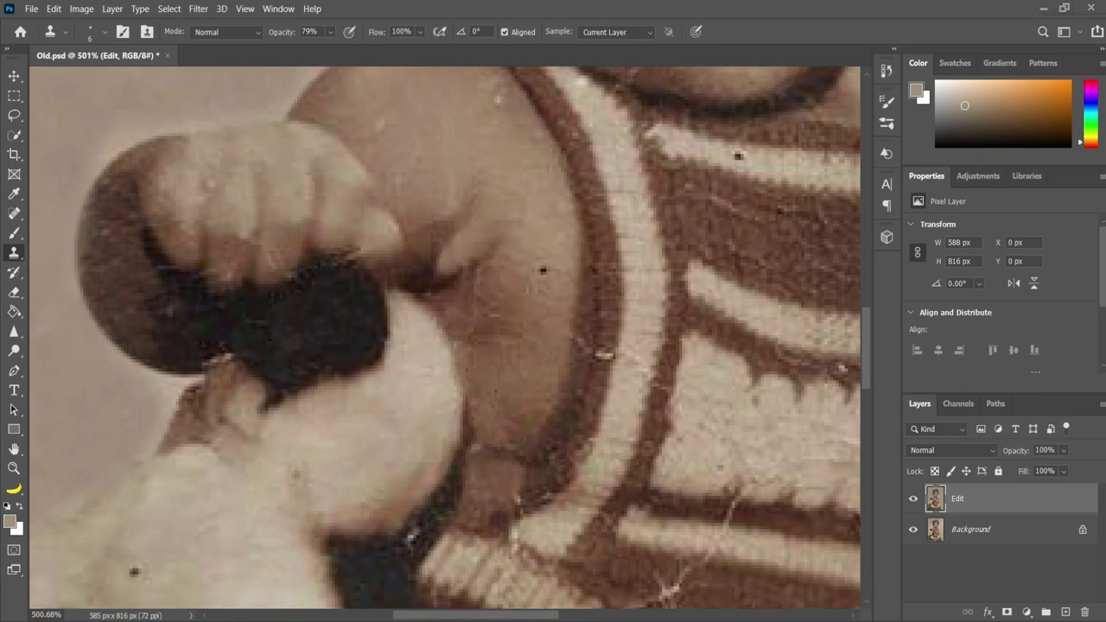
pyautogui.scroll(-2, 312, 363)
pyautogui.scroll(-2, 346, 346)
pyautogui.scroll(1, 425, 314)
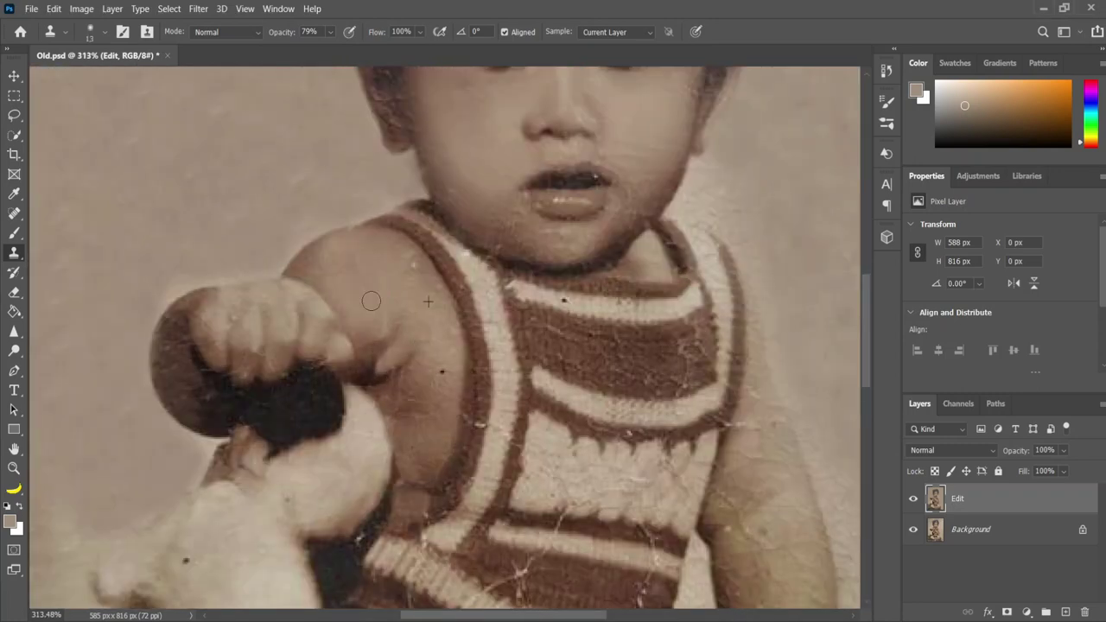
pyautogui.scroll(1, 441, 313)
pyautogui.scroll(2, 475, 316)
pyautogui.scroll(-1, 499, 318)
pyautogui.scroll(-2, 499, 317)
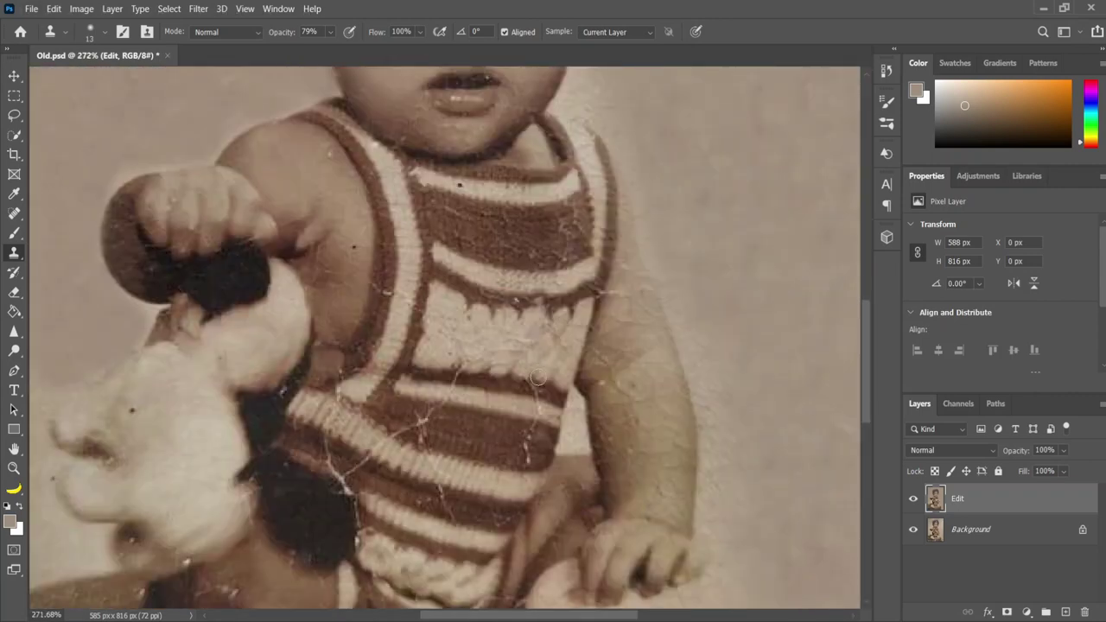
pyautogui.scroll(-1, 562, 260)
# With a size-10 brush sampled near the arm, clone over the baby's arm cracks
pyautogui.press(']')
pyautogui.press(']')
pyautogui.press(']')
pyautogui.scroll(-2, 603, 207)
pyautogui.keyDown('alt'); pyautogui.click(628, 276); pyautogui.keyUp('alt')
pyautogui.press('[')
pyautogui.press('[')
pyautogui.press('[')
pyautogui.scroll(-2, 481, 456)
pyautogui.scroll(4, 482, 355)
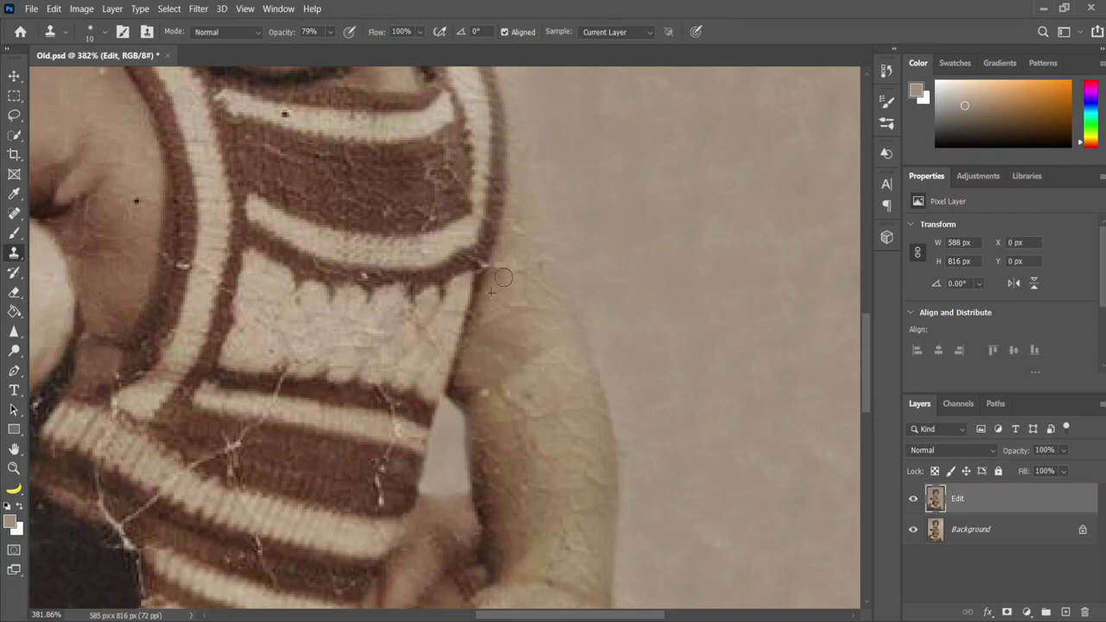
pyautogui.scroll(-2, 510, 320)
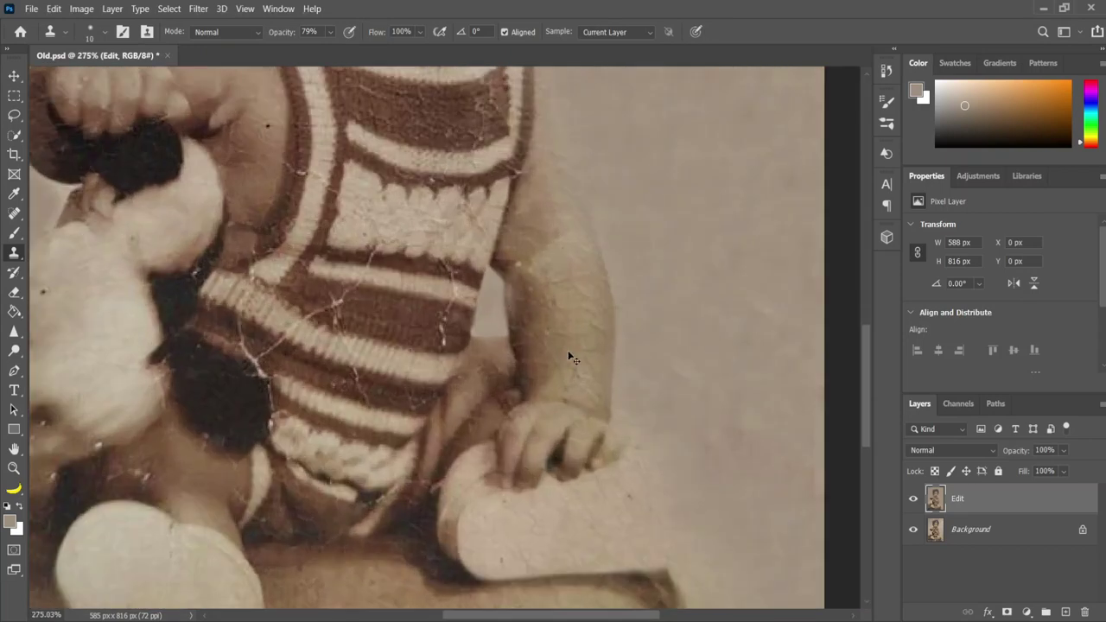
pyautogui.moveTo(571, 309); pyautogui.dragTo(591, 323)
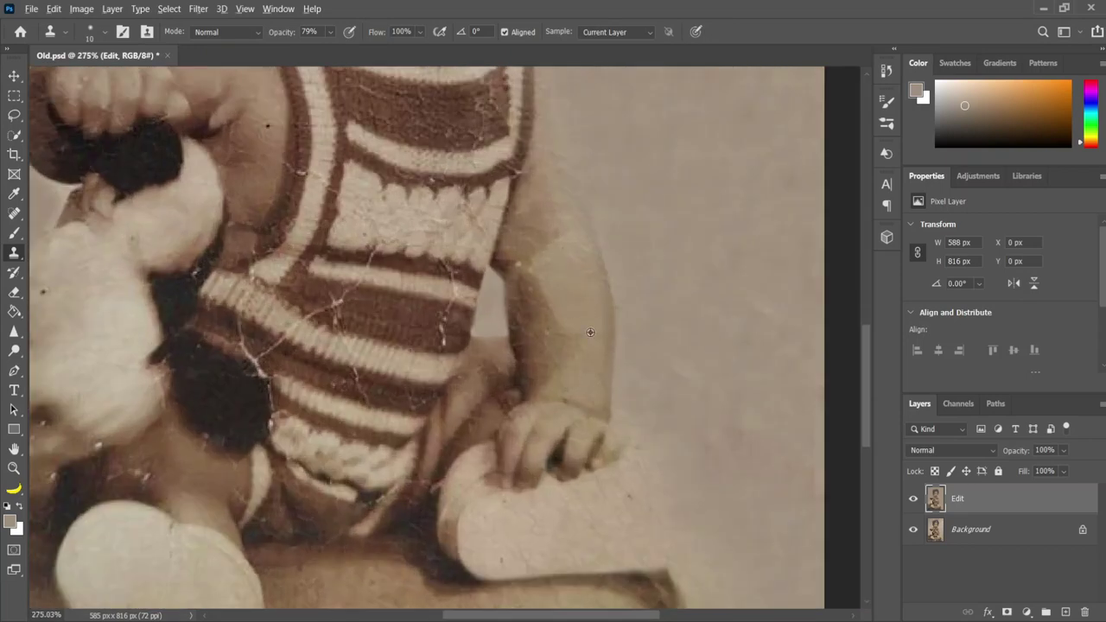
pyautogui.scroll(-2, 590, 331)
# At 100% clone opacity, cover the sweater scratch beside the doll
pyautogui.press('2')
pyautogui.press('3')
pyautogui.scroll(-2, 519, 346)
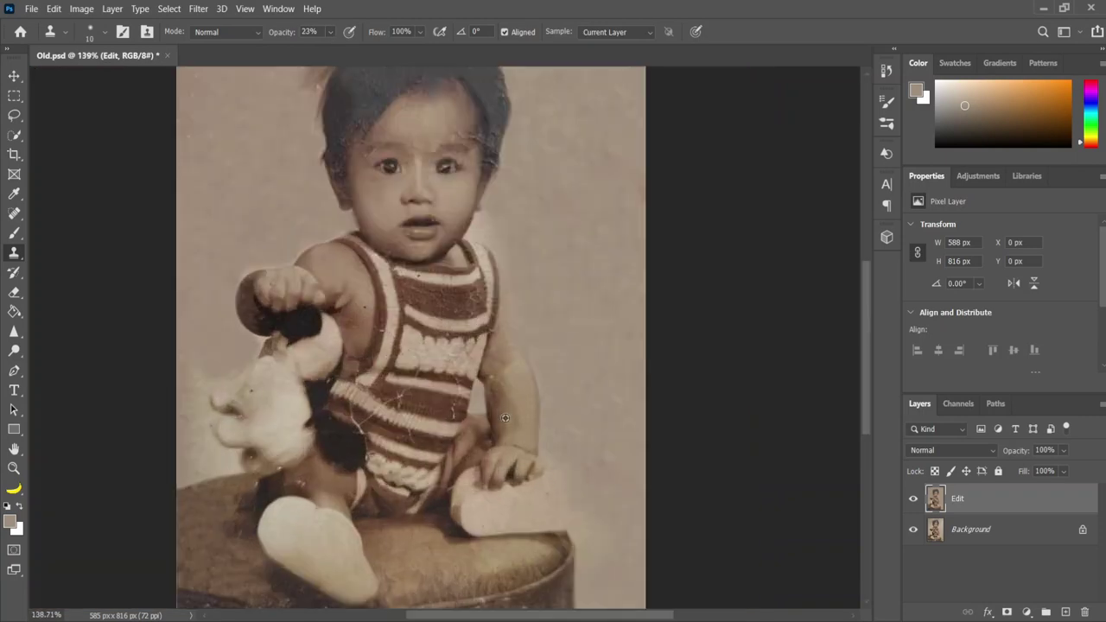
pyautogui.scroll(4, 505, 417)
pyautogui.scroll(-3, 518, 415)
pyautogui.scroll(1, 389, 346)
pyautogui.scroll(2, 313, 311)
pyautogui.press('0')
pyautogui.moveTo(313, 311); pyautogui.dragTo(333, 331)
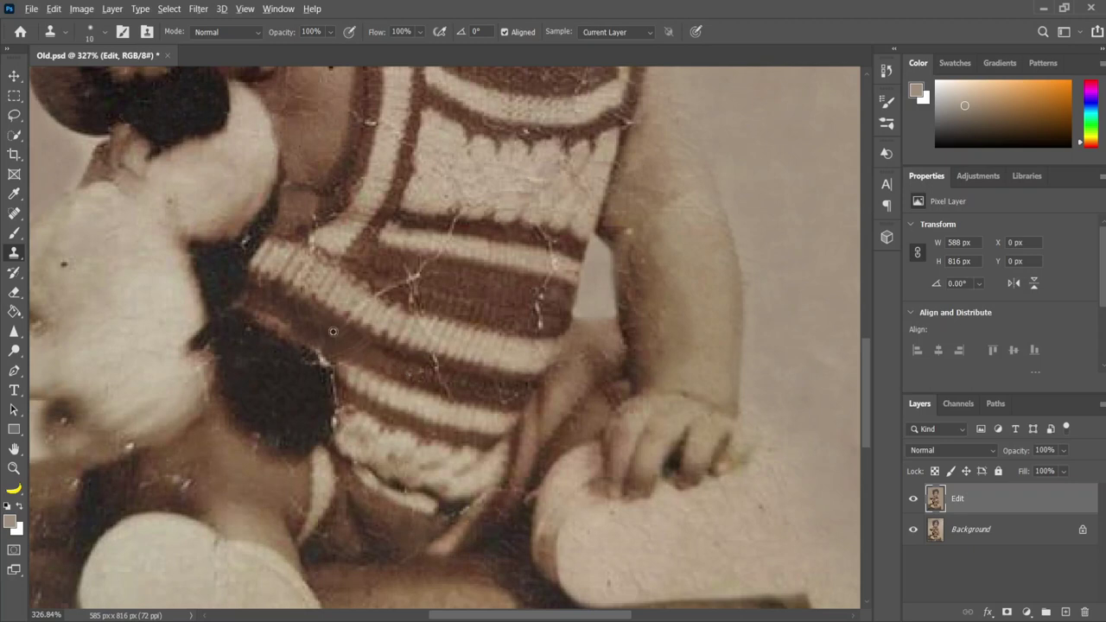
pyautogui.scroll(1, 467, 415)
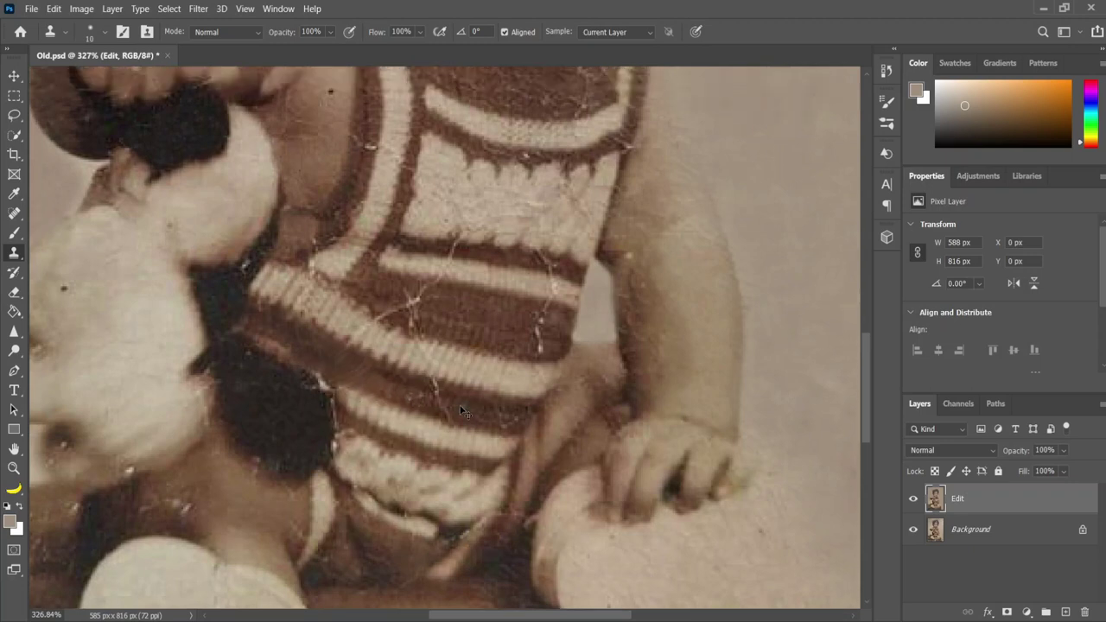
pyautogui.scroll(1, 461, 410)
pyautogui.scroll(-1, 345, 345)
# Clone away the white cracks on the brown sweater stripe
pyautogui.keyDown('alt'); pyautogui.click(379, 417); pyautogui.keyUp('alt')
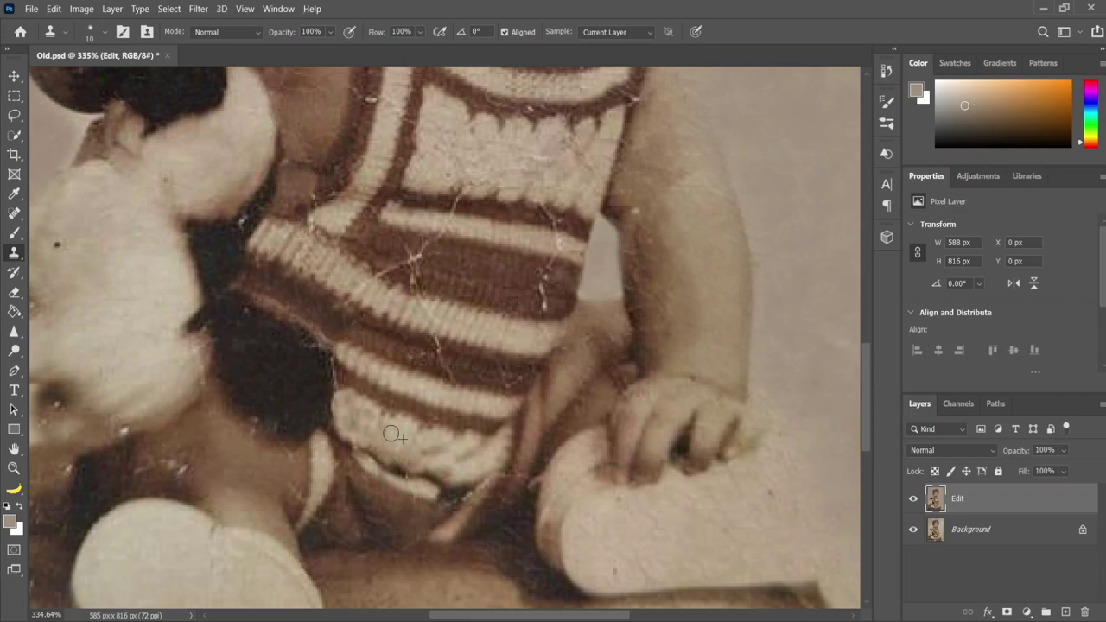
pyautogui.scroll(-1, 445, 458)
pyautogui.moveTo(411, 387)
pyautogui.mouseDown()
pyautogui.moveTo(398, 365)
pyautogui.moveTo(449, 361)
pyautogui.mouseUp()
pyautogui.moveTo(529, 373); pyautogui.dragTo(532, 406)
pyautogui.moveTo(450, 333)
pyautogui.mouseDown()
pyautogui.moveTo(452, 310)
pyautogui.moveTo(539, 275)
pyautogui.moveTo(610, 294)
pyautogui.mouseUp()
pyautogui.scroll(2, 550, 352)
# Clone over cracks on the lower white band and brown band, then zoom out
pyautogui.keyDown('alt'); pyautogui.click(426, 306); pyautogui.keyUp('alt')
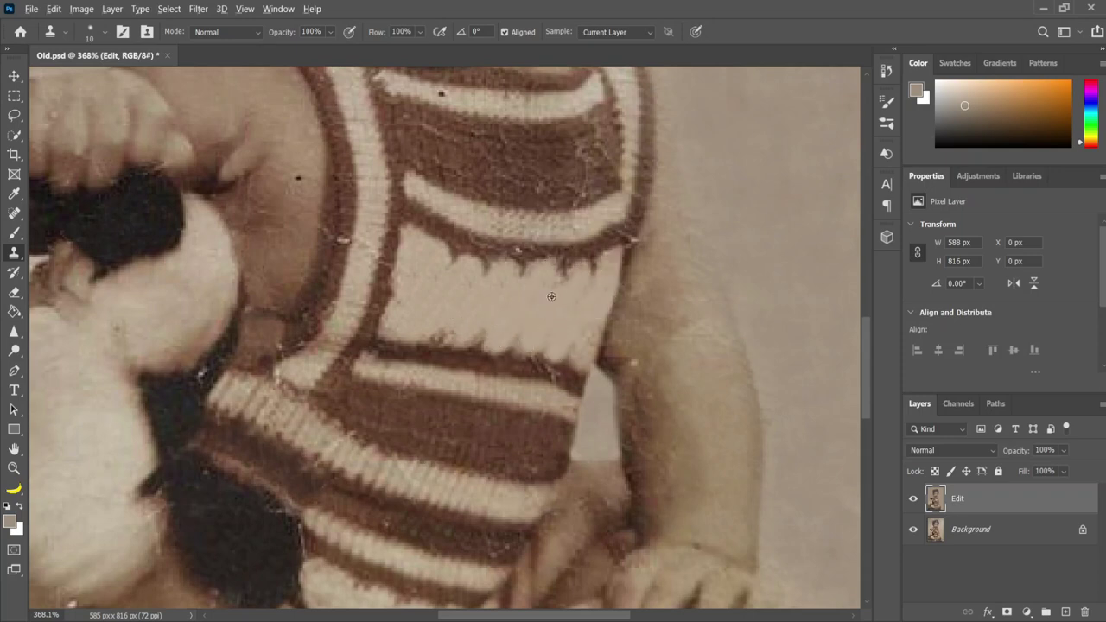
pyautogui.scroll(-3, 519, 312)
pyautogui.scroll(4, 416, 329)
pyautogui.moveTo(484, 356); pyautogui.dragTo(630, 363)
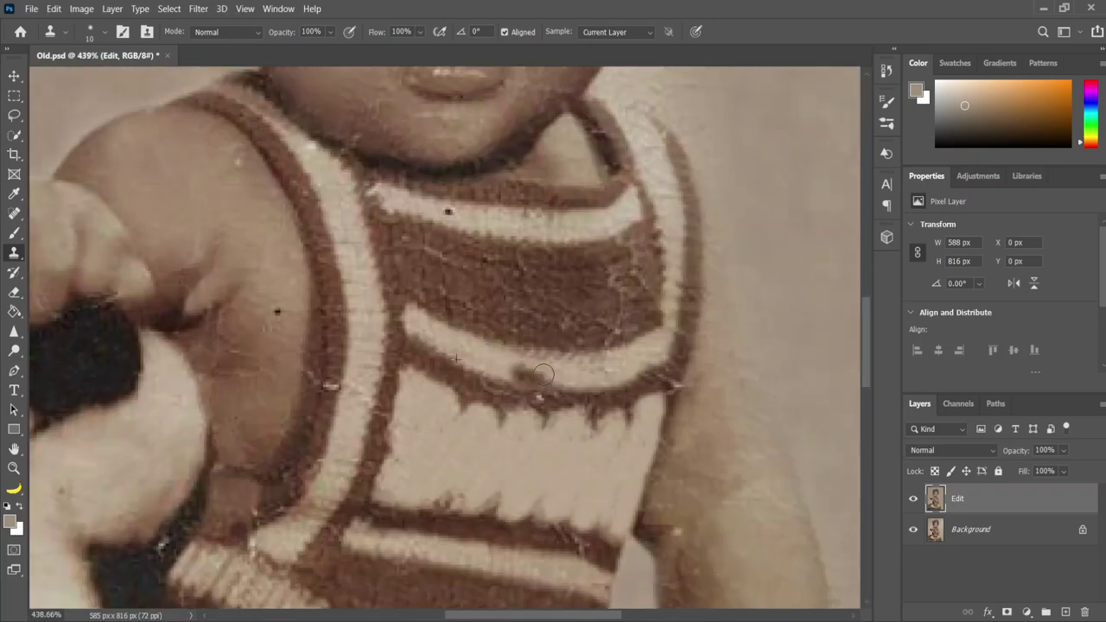
pyautogui.moveTo(407, 253)
pyautogui.mouseDown()
pyautogui.moveTo(508, 293)
pyautogui.moveTo(648, 286)
pyautogui.mouseUp()
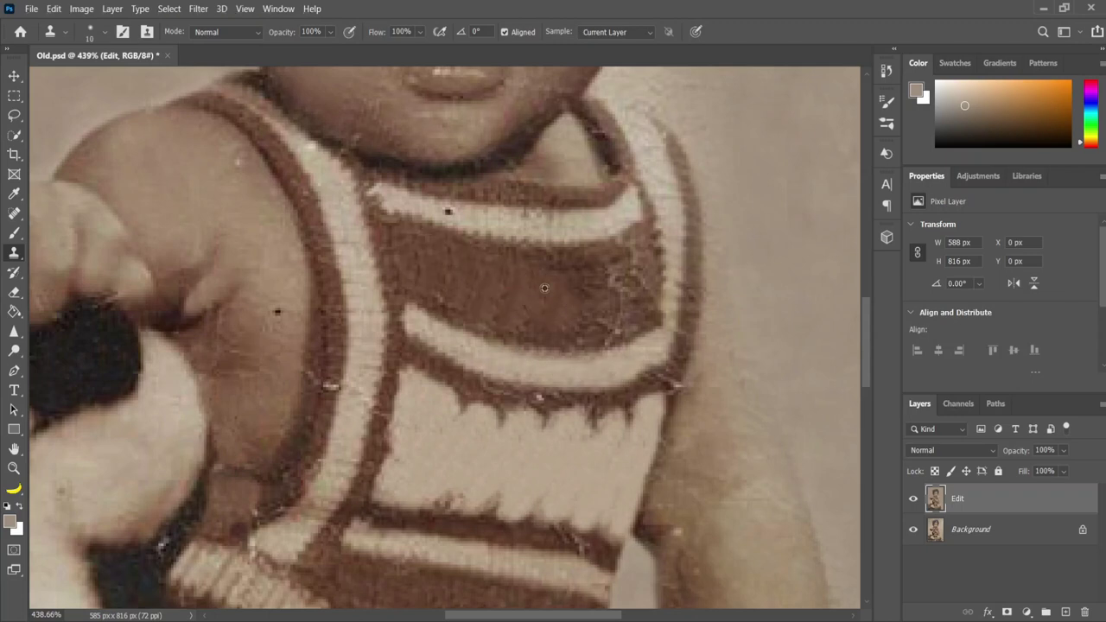
pyautogui.scroll(-5, 648, 285)
pyautogui.hscroll(3, 576, 377)
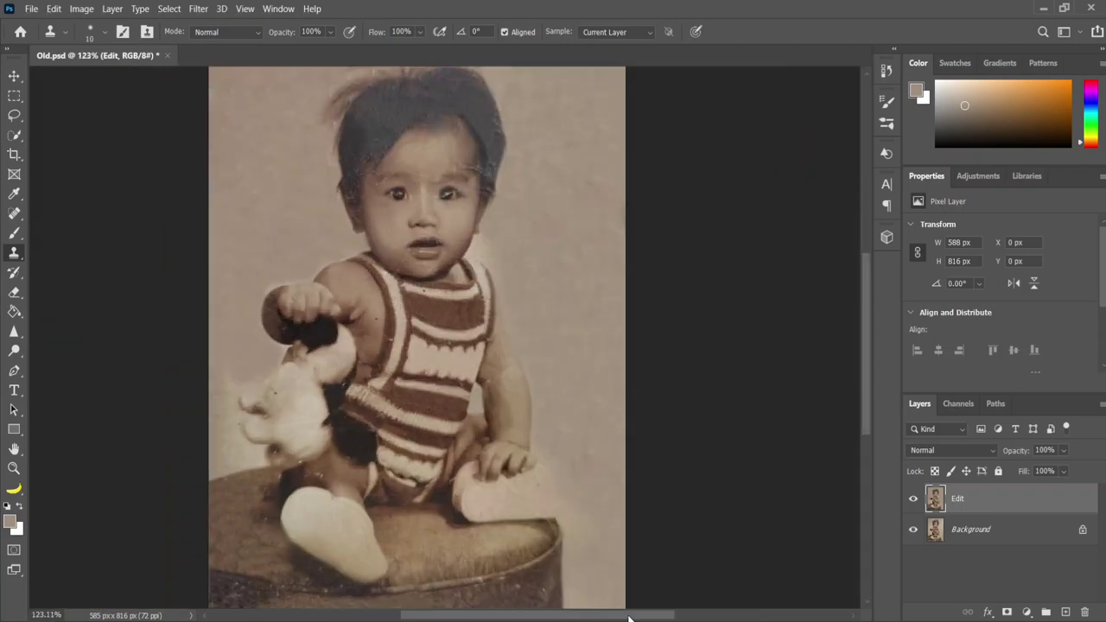
pyautogui.hscroll(-4, 605, 414)
pyautogui.scroll(-2, 647, 455)
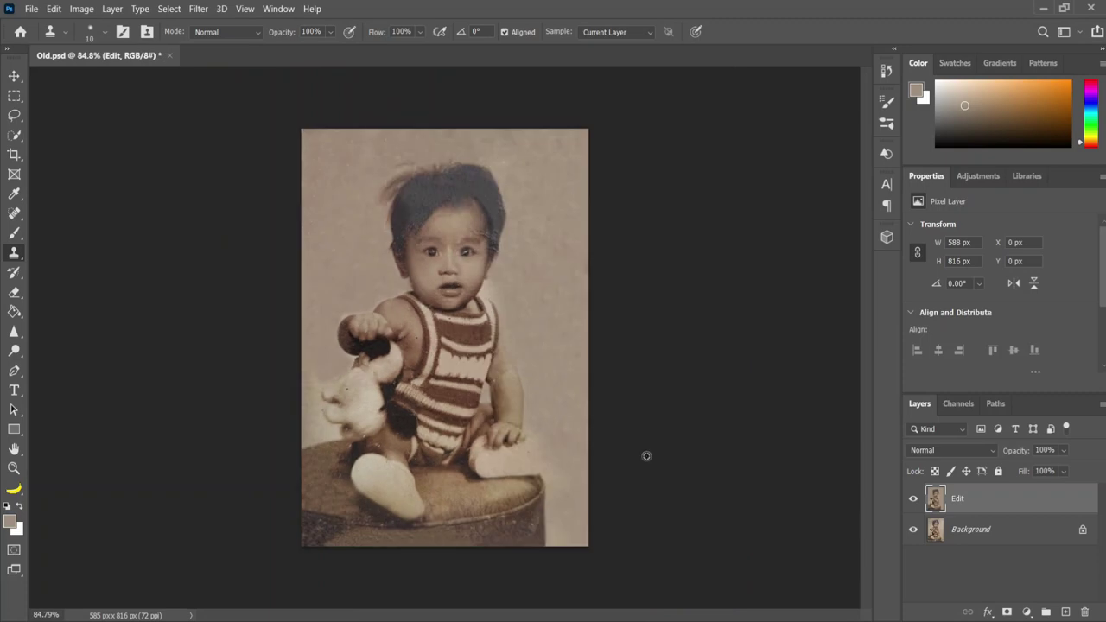
pyautogui.click(913, 499)
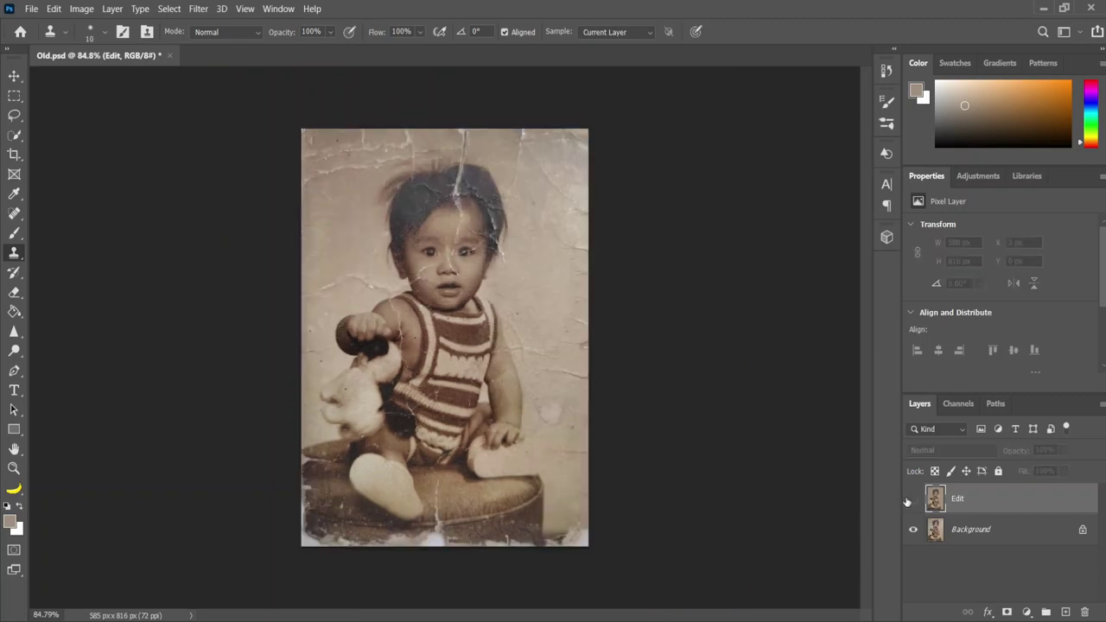
pyautogui.click(912, 499)
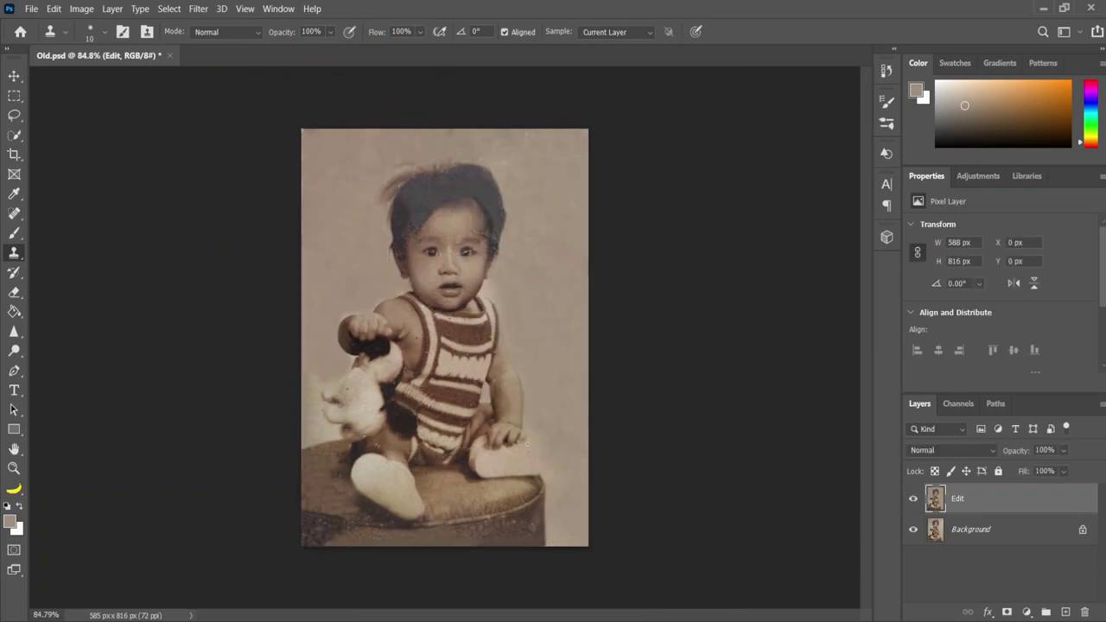
pyautogui.click(918, 504)
pyautogui.click(916, 506)
pyautogui.click(917, 507)
pyautogui.click(917, 507)
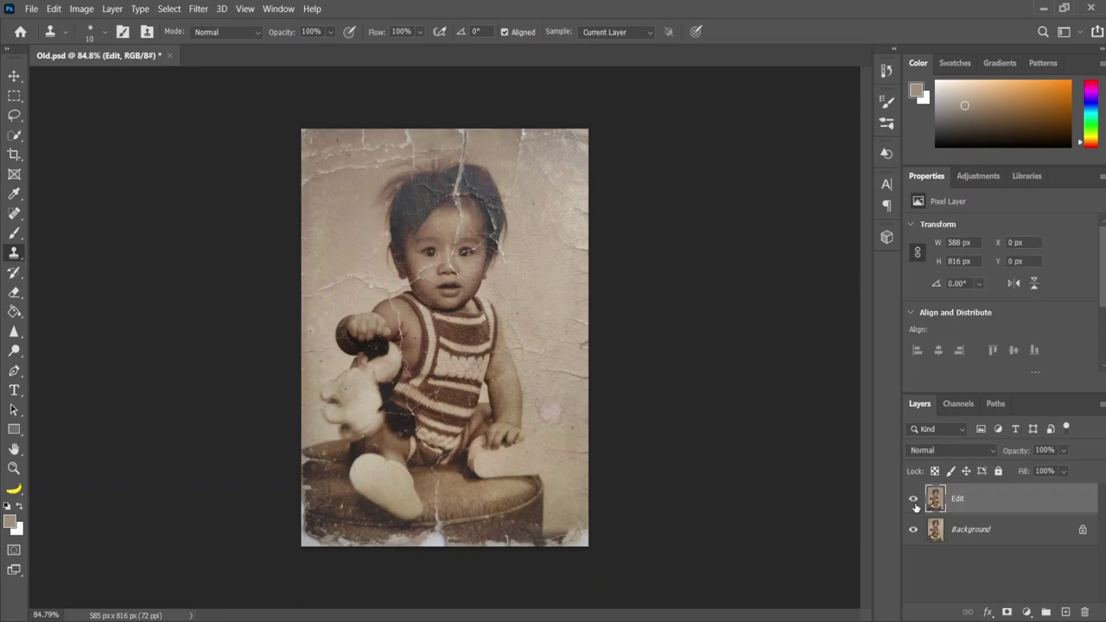
pyautogui.click(917, 507)
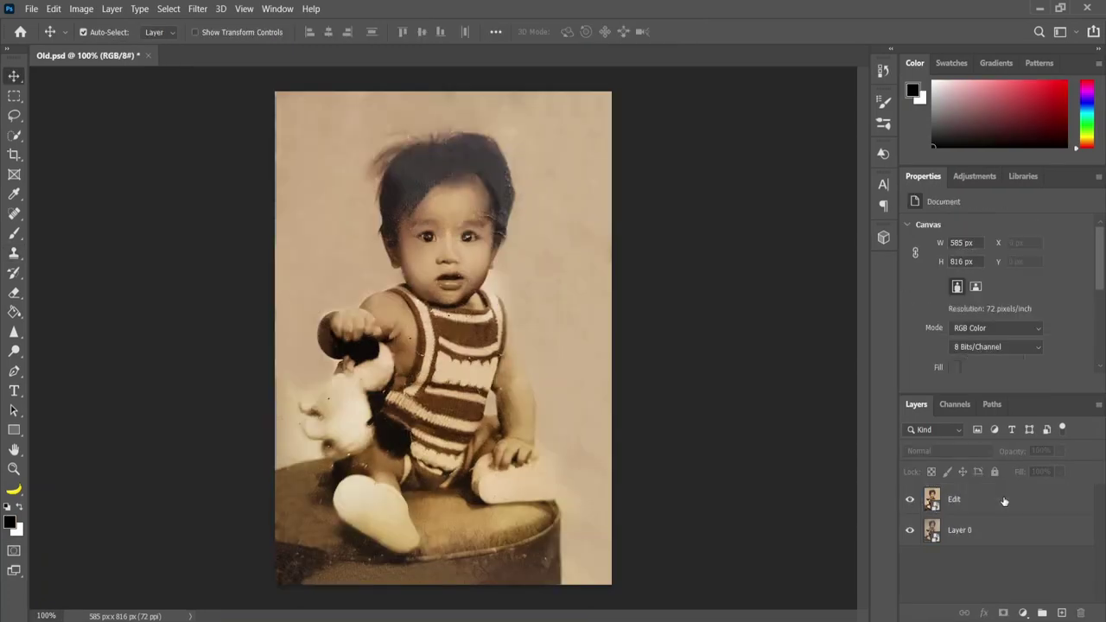
# Convert the Edit layer into an embedded smart object
pyautogui.click(1004, 501)
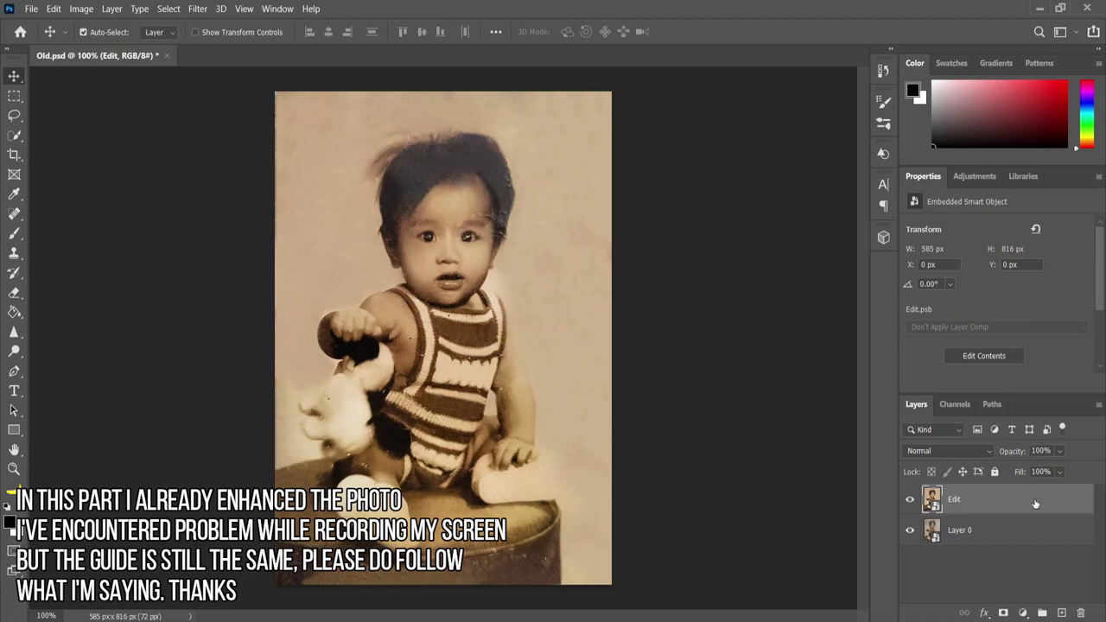
pyautogui.rightClick(1035, 503)
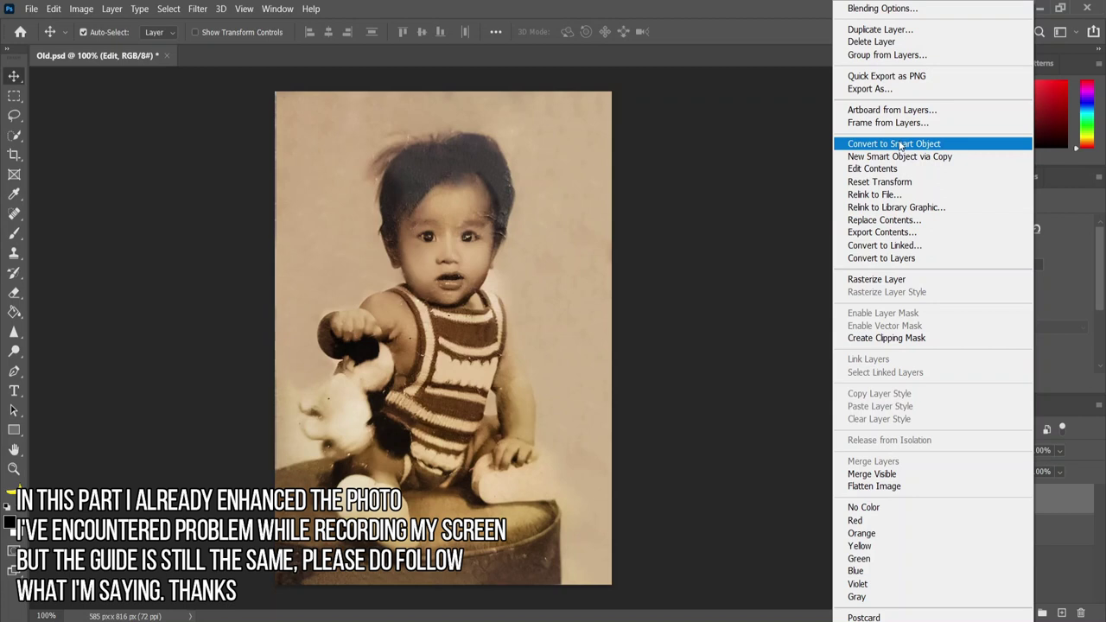
pyautogui.click(944, 146)
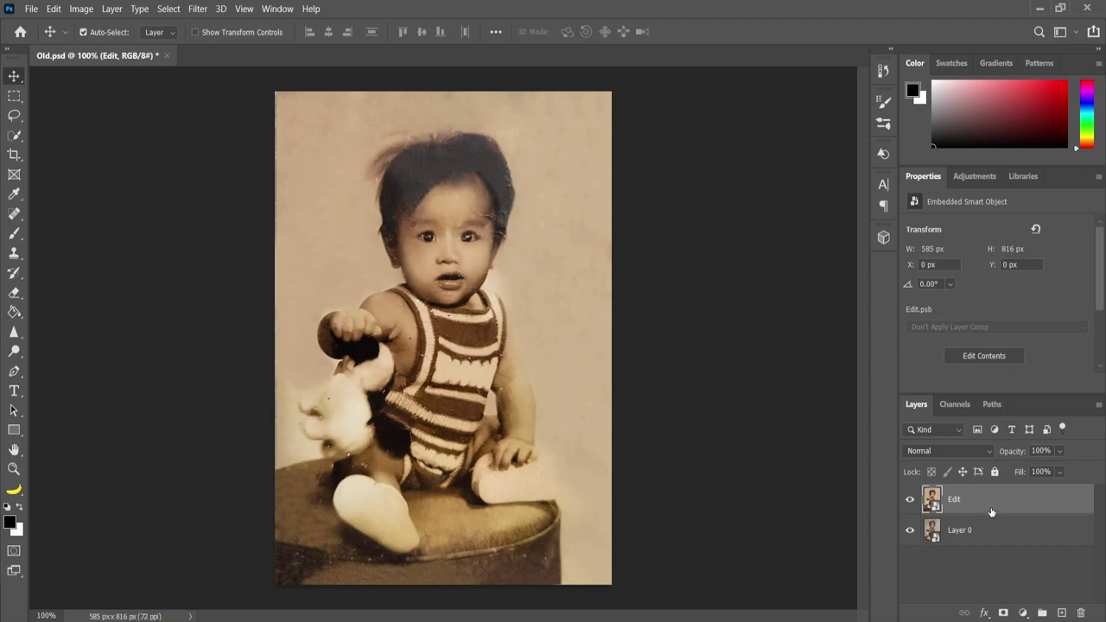
# Apply Smart Sharpen with Amount 3% and Radius 0.2 px to the Edit layer
pyautogui.click(197, 8)
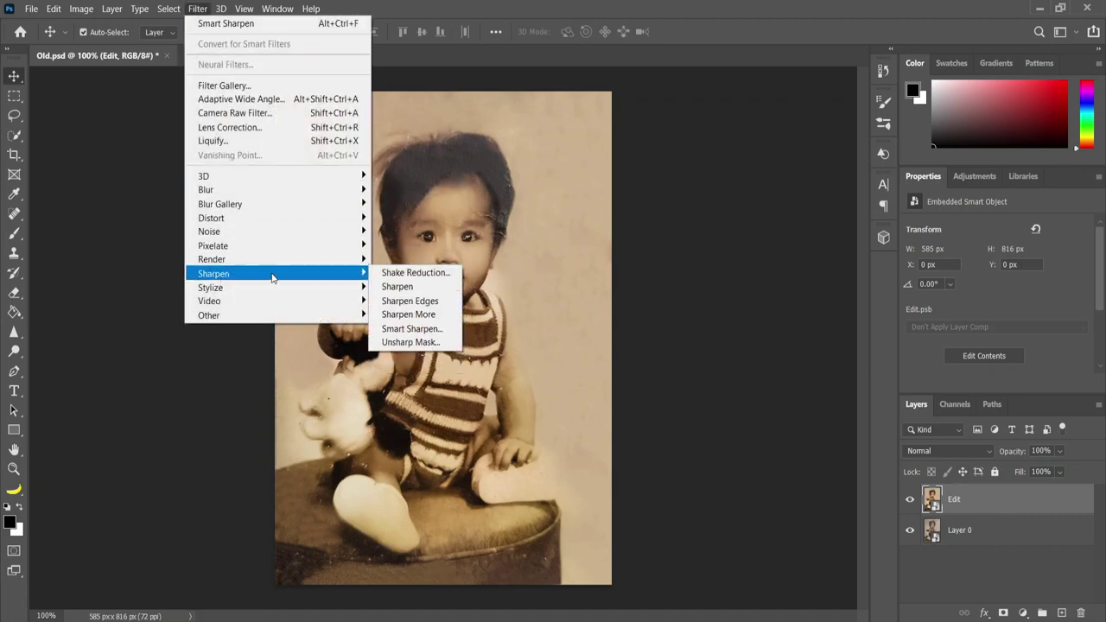
pyautogui.click(403, 328)
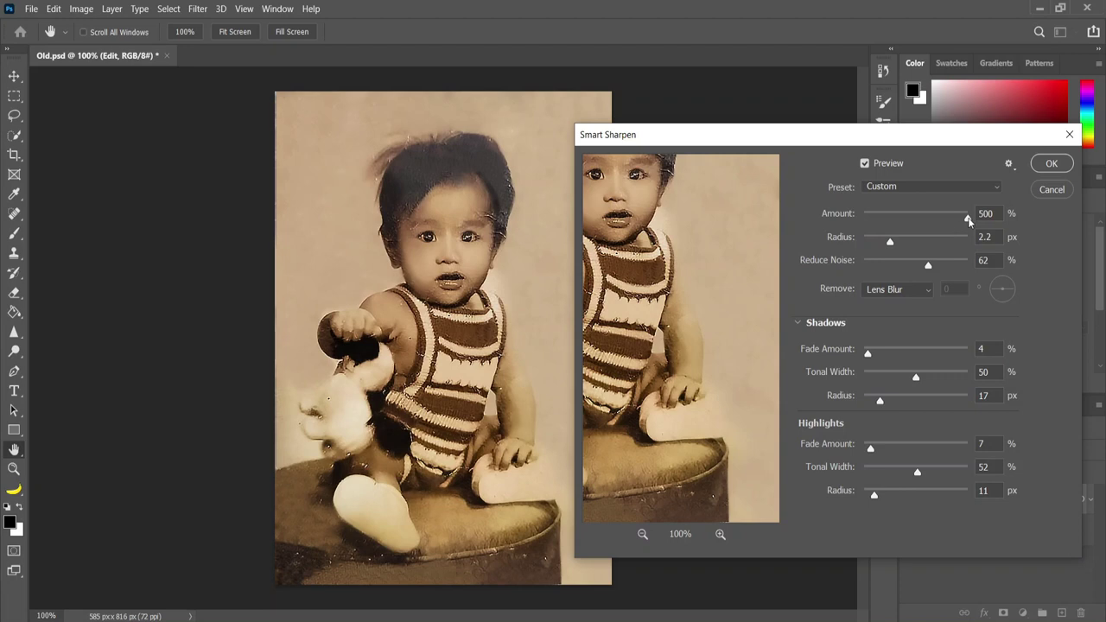
pyautogui.moveTo(902, 219); pyautogui.dragTo(866, 221)
pyautogui.moveTo(871, 248); pyautogui.dragTo(867, 242)
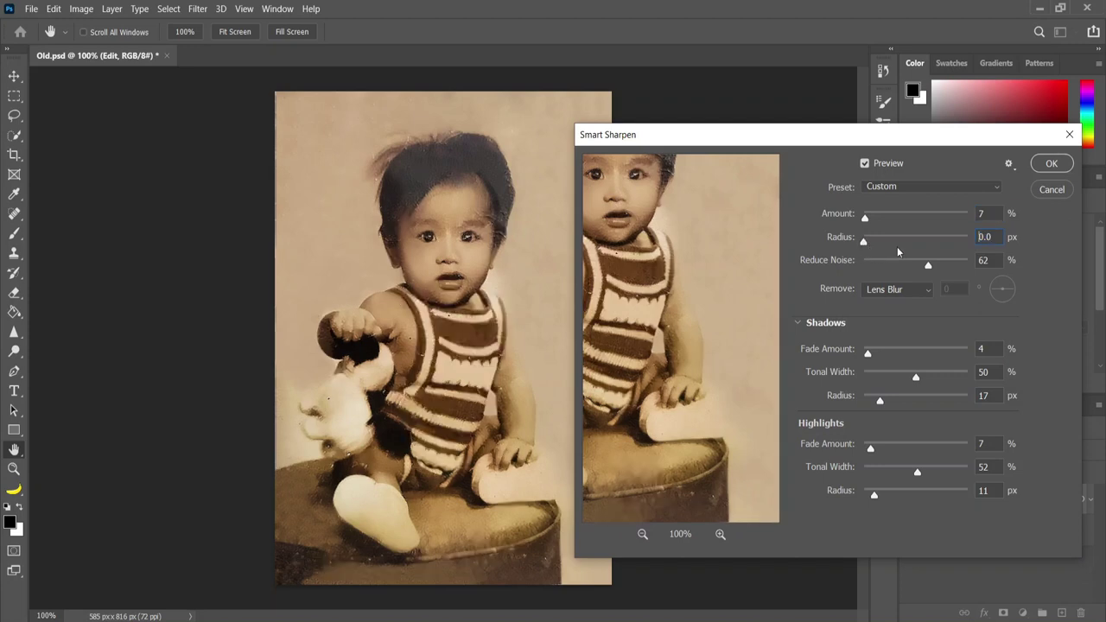
pyautogui.moveTo(868, 242); pyautogui.dragTo(864, 219)
pyautogui.click(863, 218)
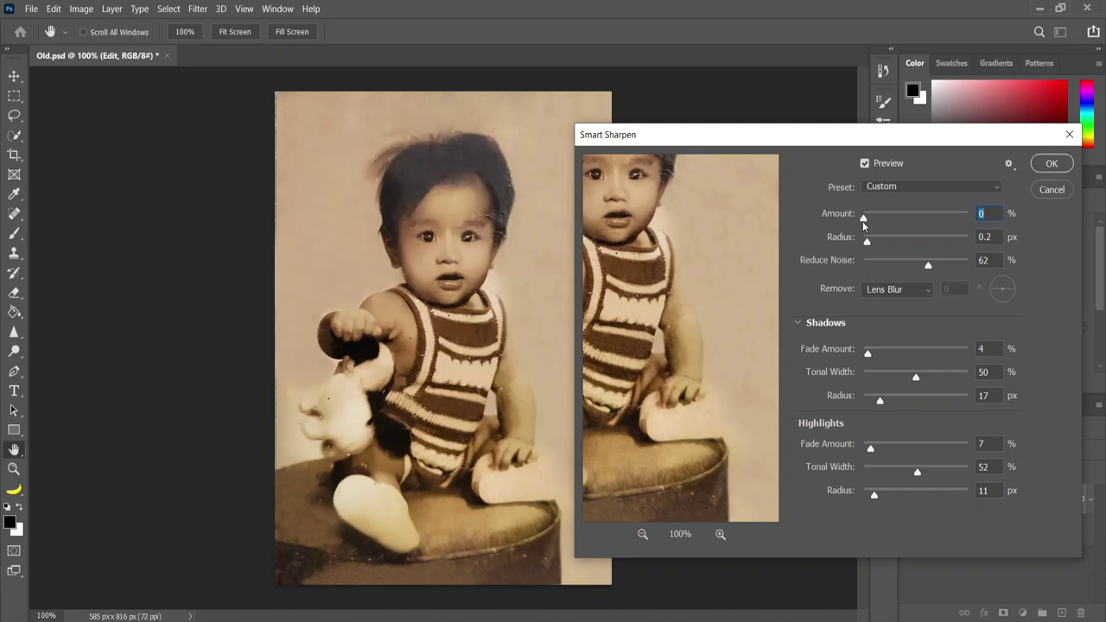
pyautogui.moveTo(866, 218); pyautogui.dragTo(863, 219)
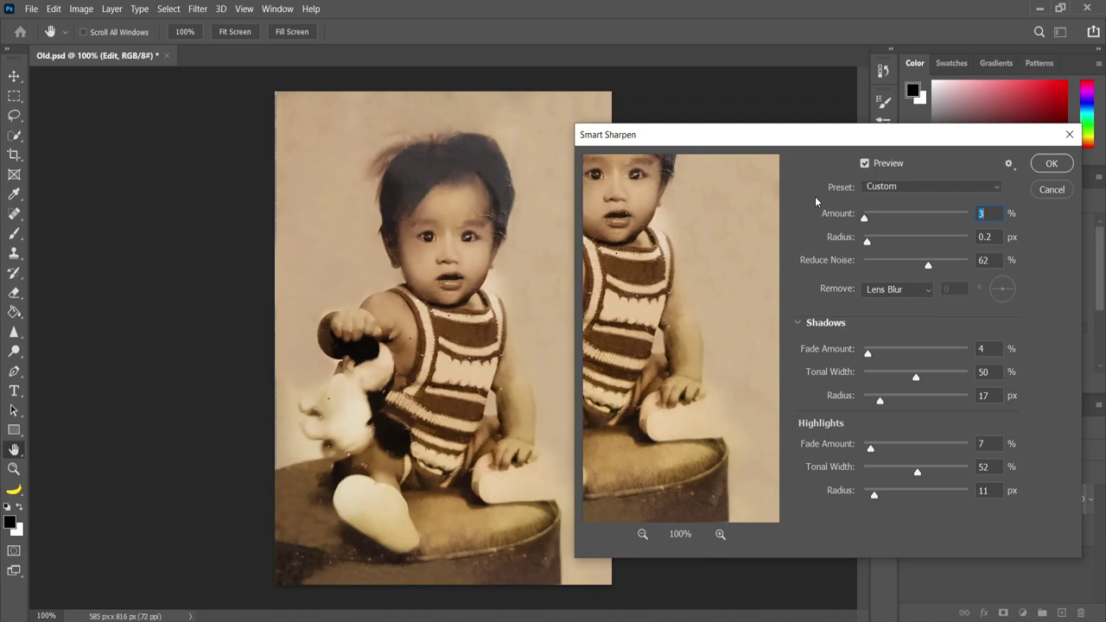
pyautogui.moveTo(705, 236)
pyautogui.mouseDown()
pyautogui.moveTo(707, 357)
pyautogui.moveTo(698, 291)
pyautogui.moveTo(699, 316)
pyautogui.mouseUp()
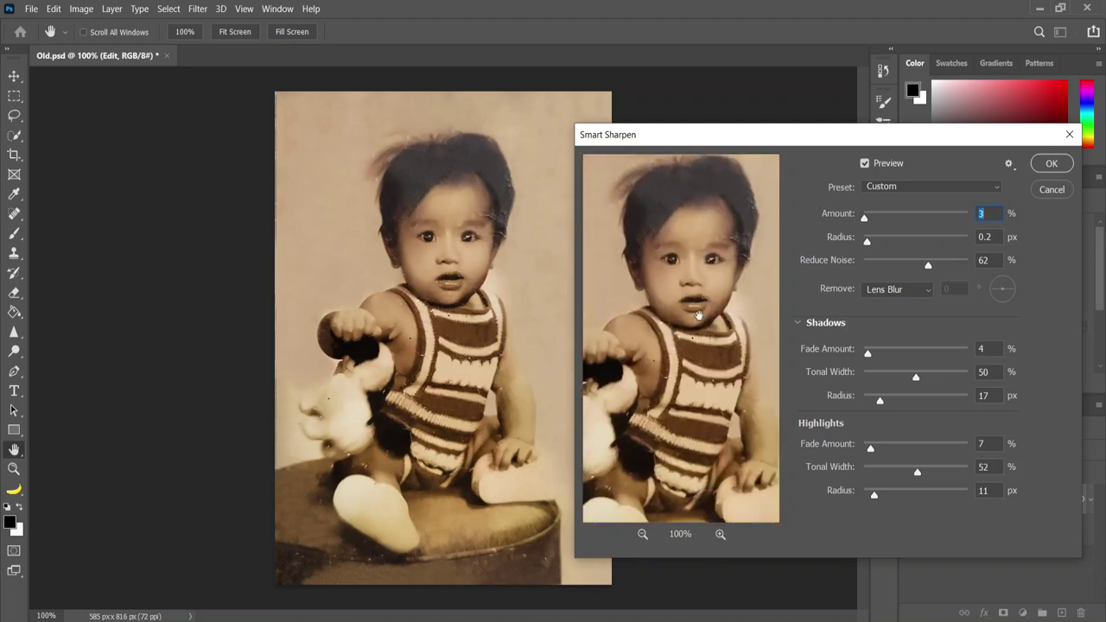
pyautogui.click(1051, 164)
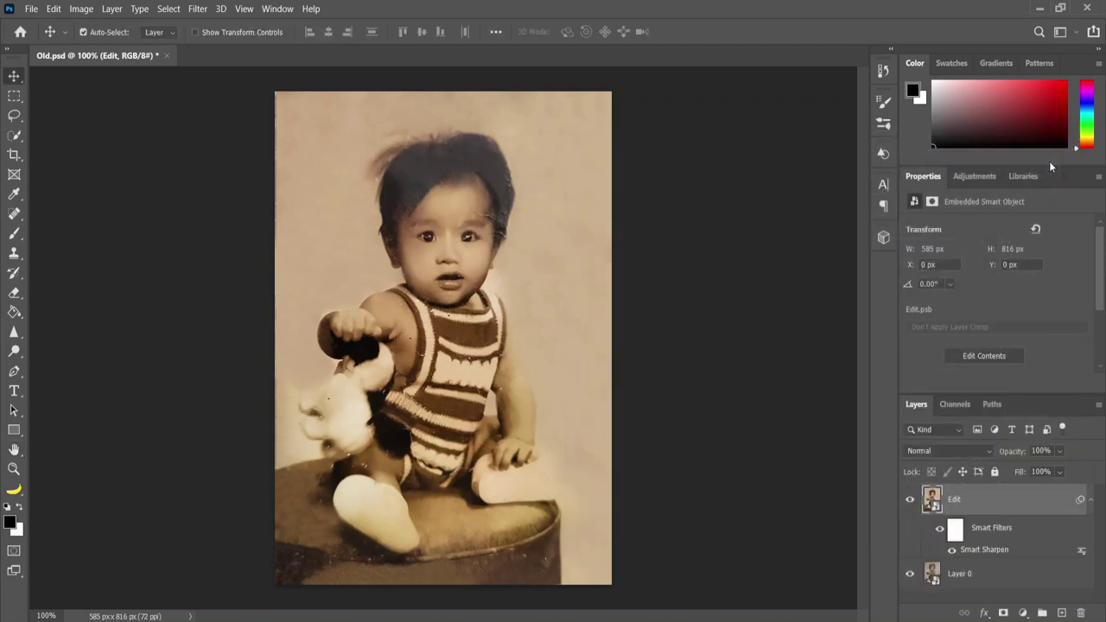
# Apply a Camera Raw Filter raising Color Grading shadows and highlights luminance
pyautogui.click(203, 11)
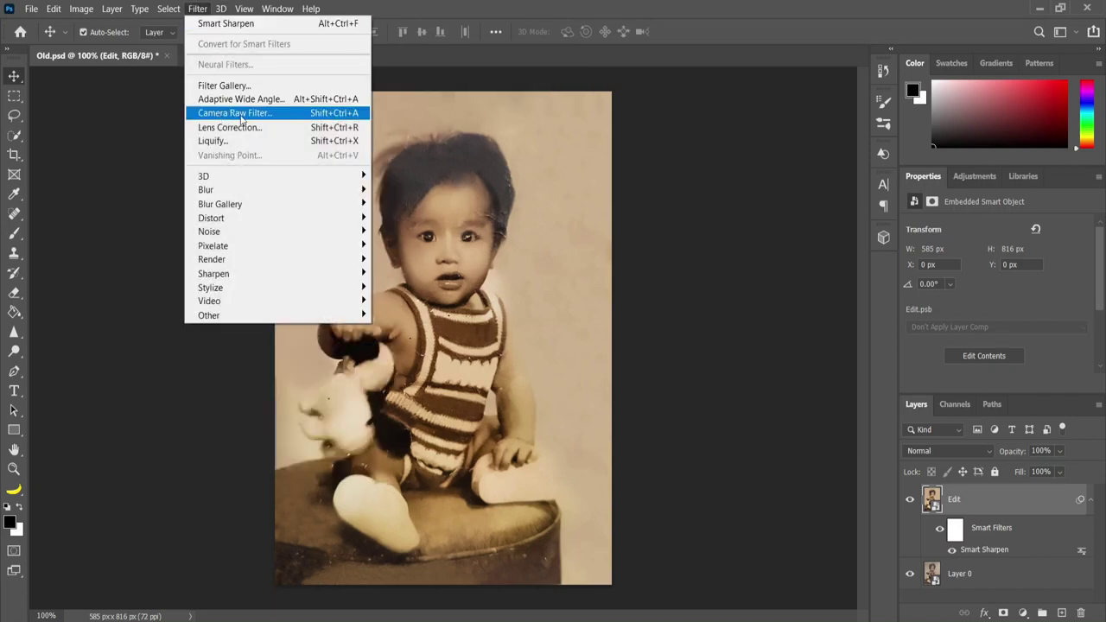
pyautogui.click(317, 113)
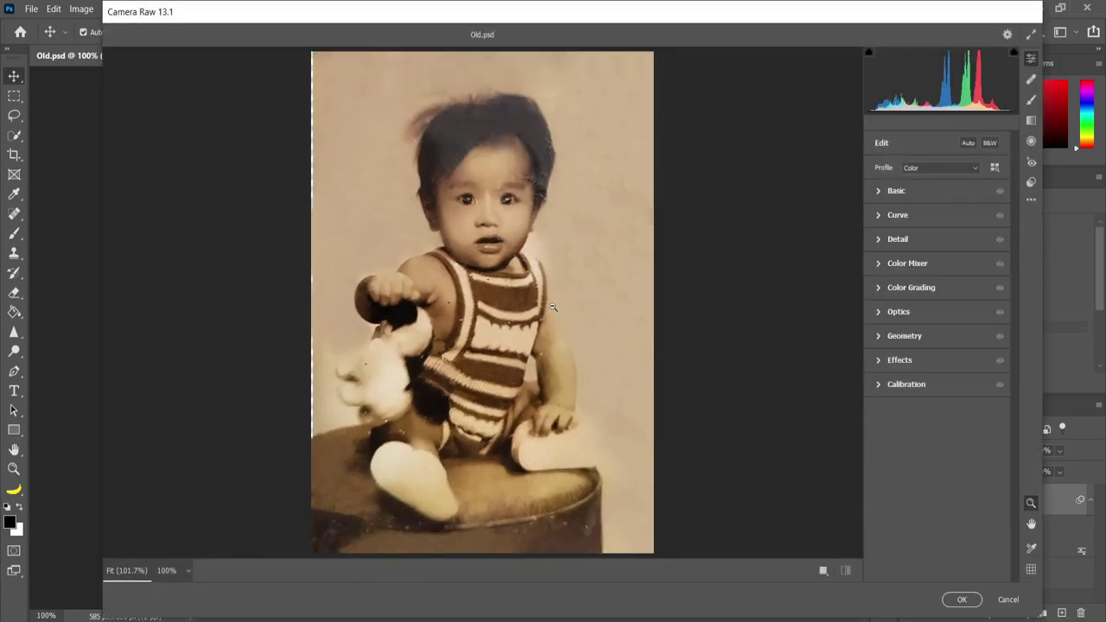
pyautogui.click(880, 265)
pyautogui.moveTo(1013, 287); pyautogui.dragTo(1029, 449)
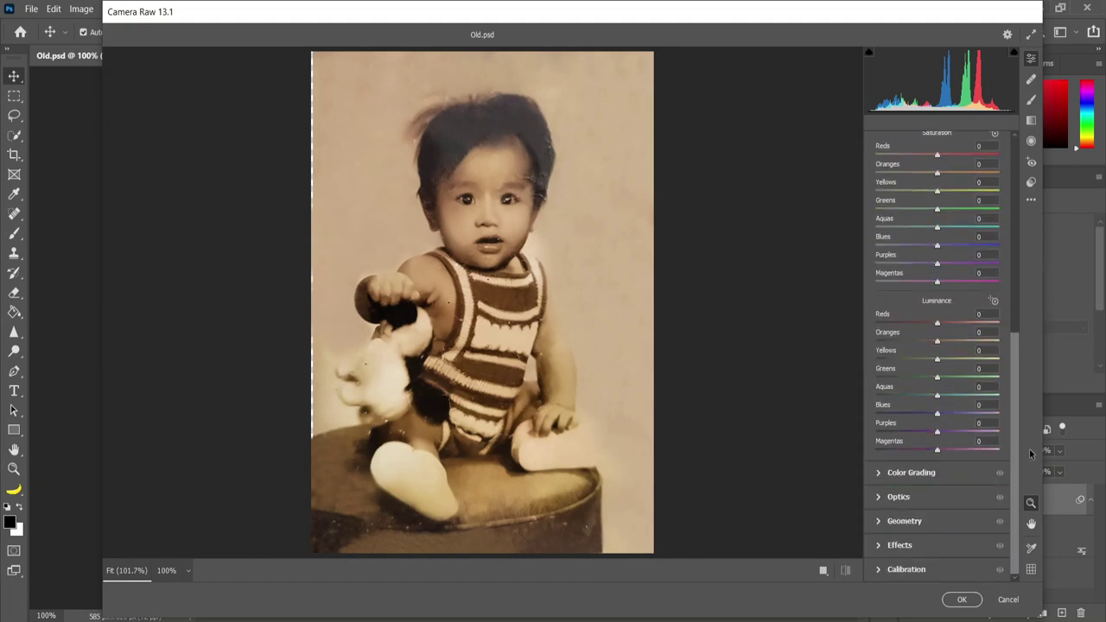
pyautogui.click(879, 481)
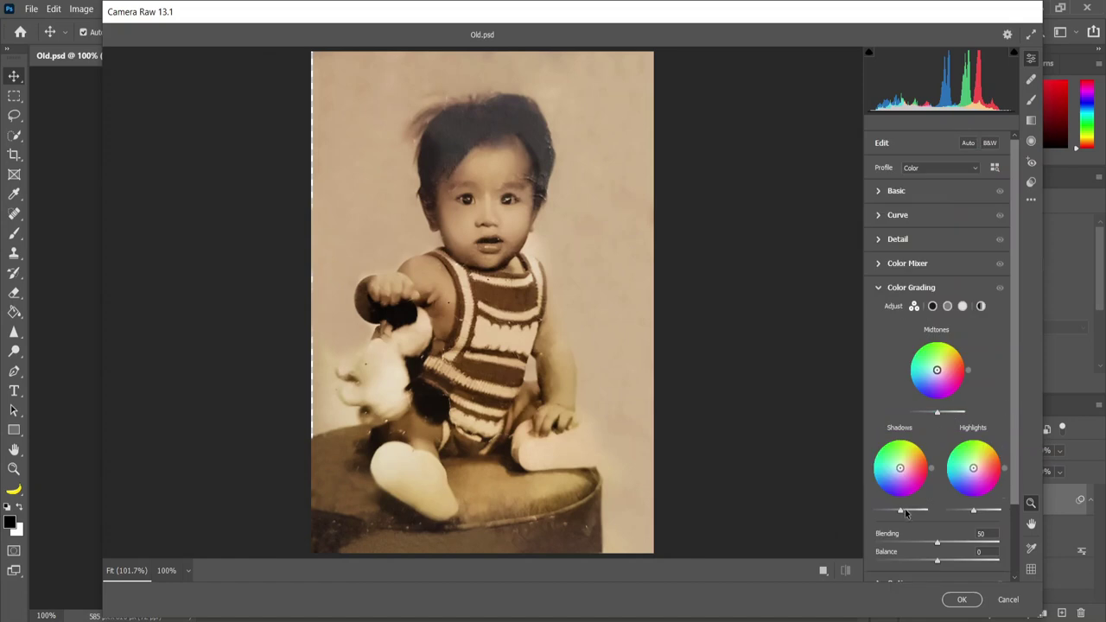
pyautogui.moveTo(904, 516); pyautogui.dragTo(906, 516)
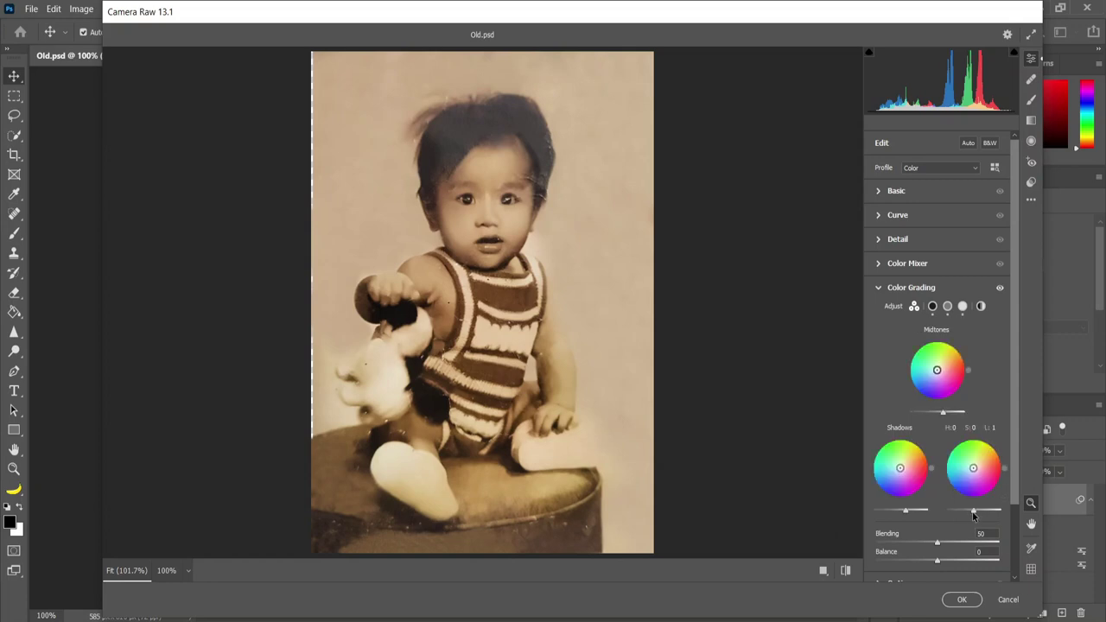
pyautogui.moveTo(970, 517); pyautogui.dragTo(976, 518)
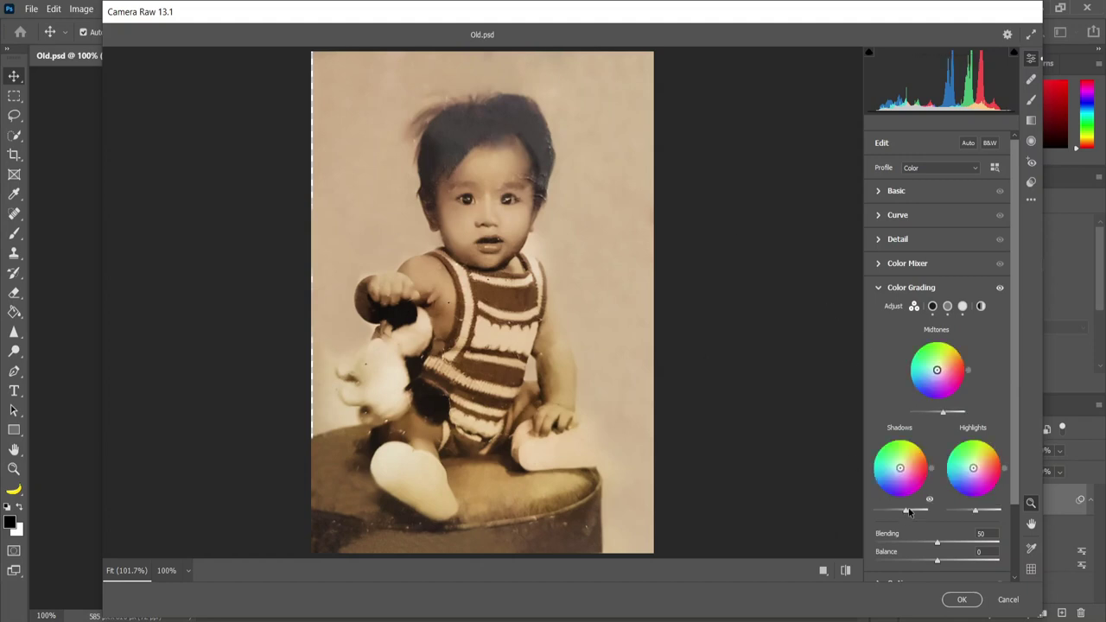
pyautogui.click(962, 599)
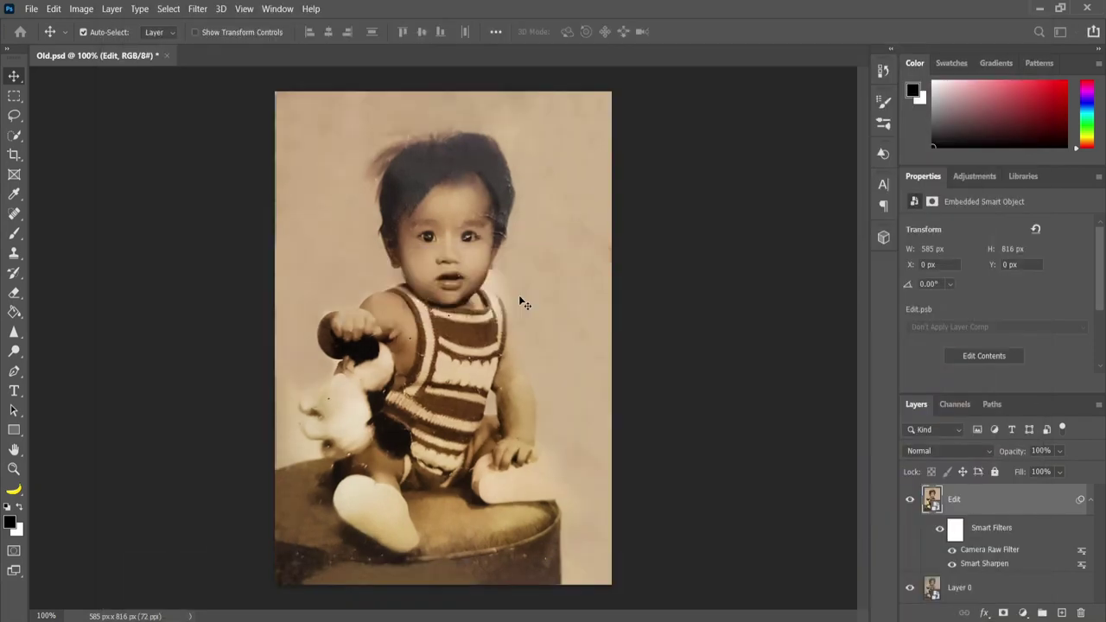